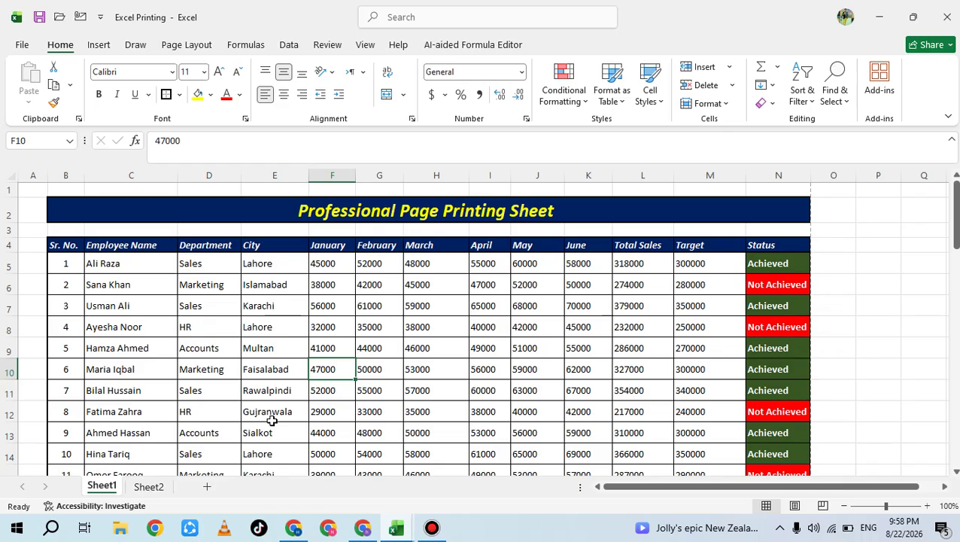
# - Check the print preview of Sheet1 and return to the worksheet
pyautogui.hotkey('ctrl', 'p')
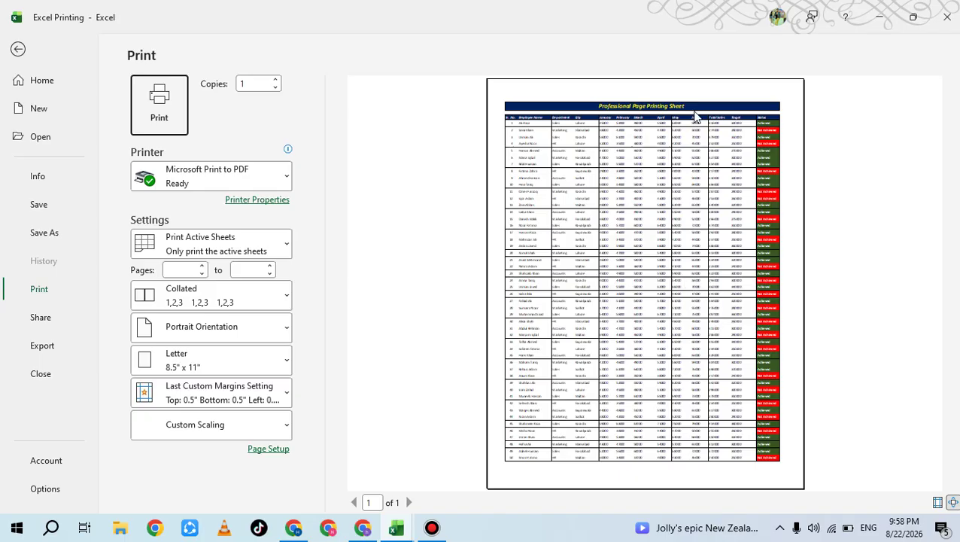
pyautogui.click(18, 49)
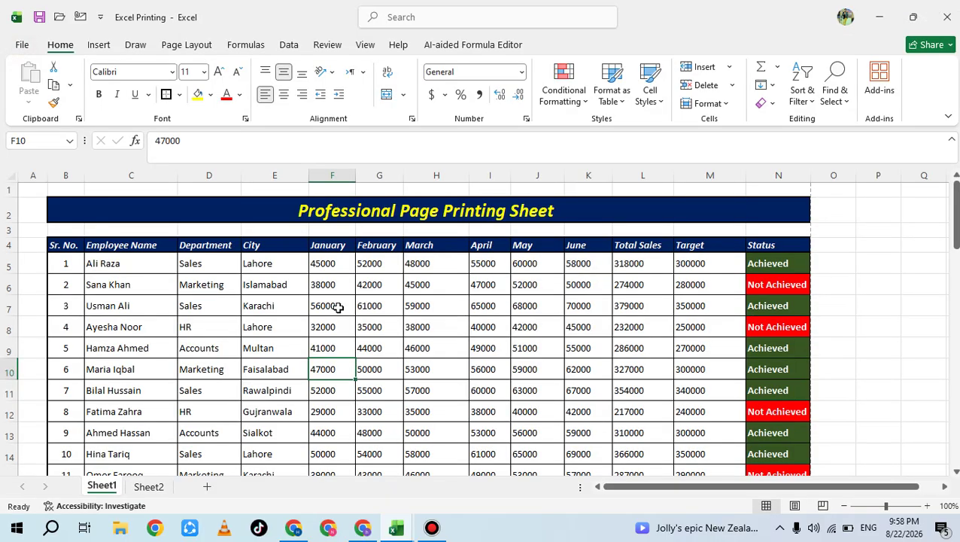
# - Compare the unformatted data on Sheet2 with the formatted table on Sheet1
pyautogui.click(148, 487)
pyautogui.scroll(-5, 274, 252)
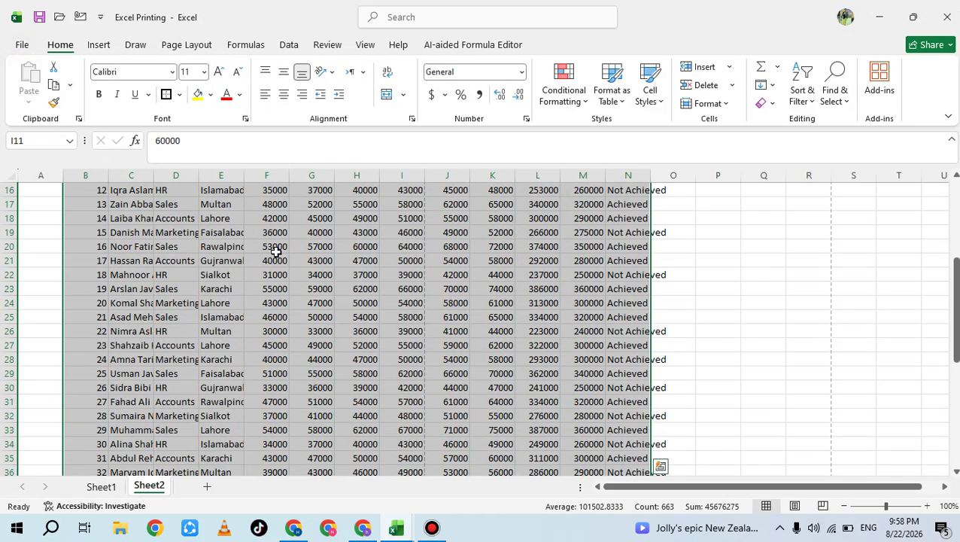
pyautogui.scroll(-5, 277, 252)
pyautogui.click(101, 487)
pyautogui.click(148, 486)
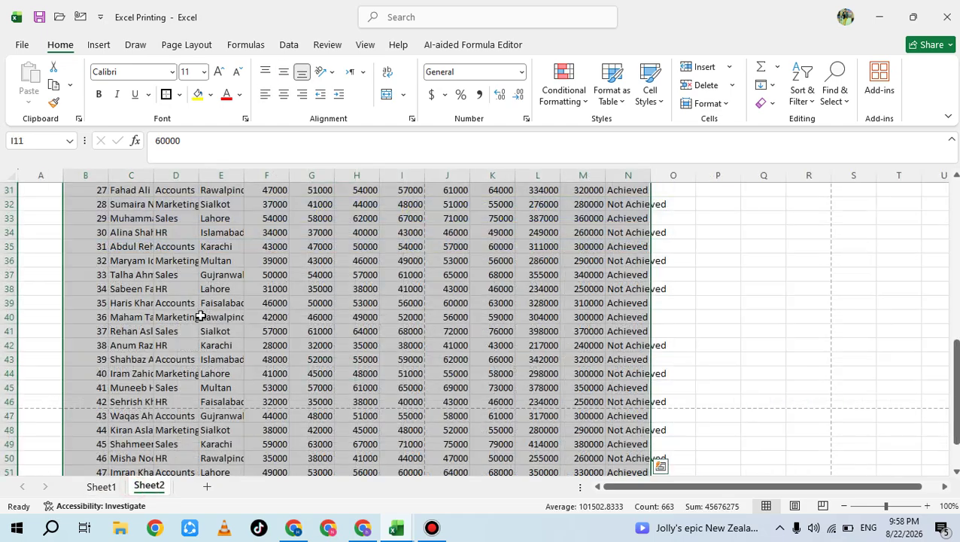
pyautogui.click(101, 487)
pyautogui.scroll(-6, 333, 374)
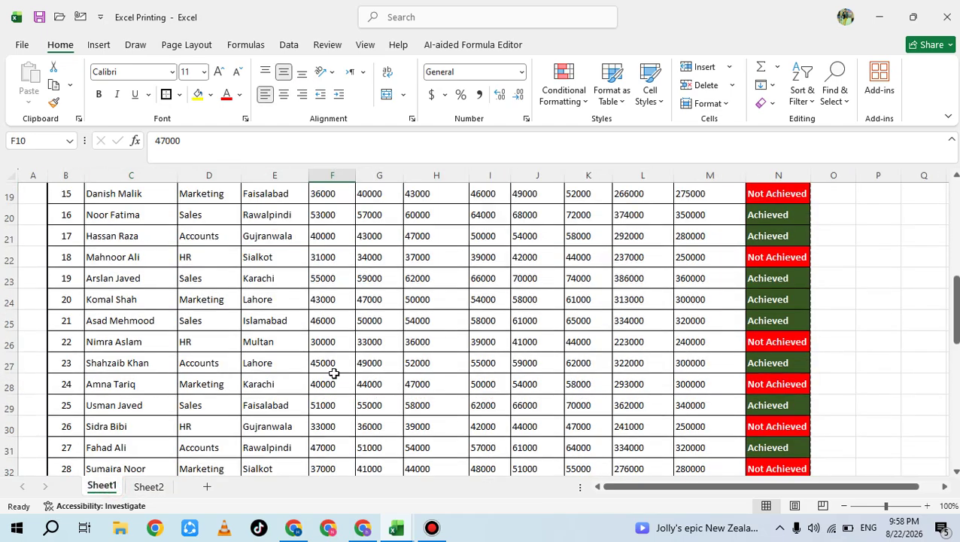
pyautogui.scroll(-6, 334, 374)
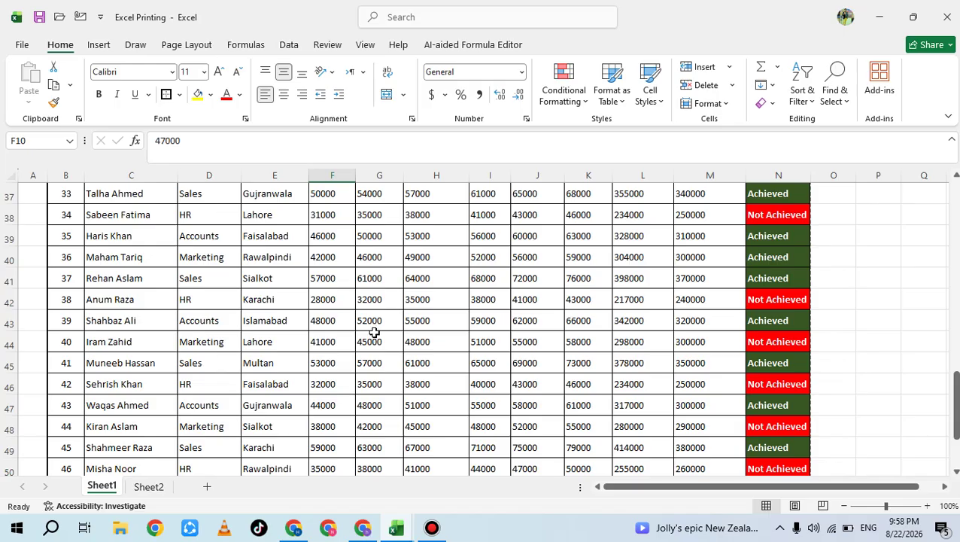
pyautogui.scroll(8, 353, 299)
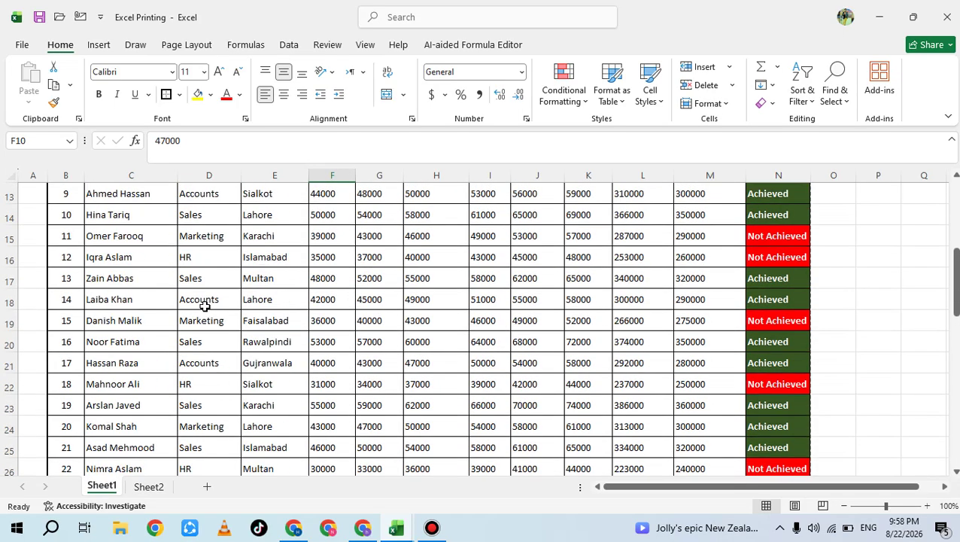
# - Examine every page of Sheet2's print preview and return to the worksheet
pyautogui.click(149, 486)
pyautogui.scroll(10, 316, 304)
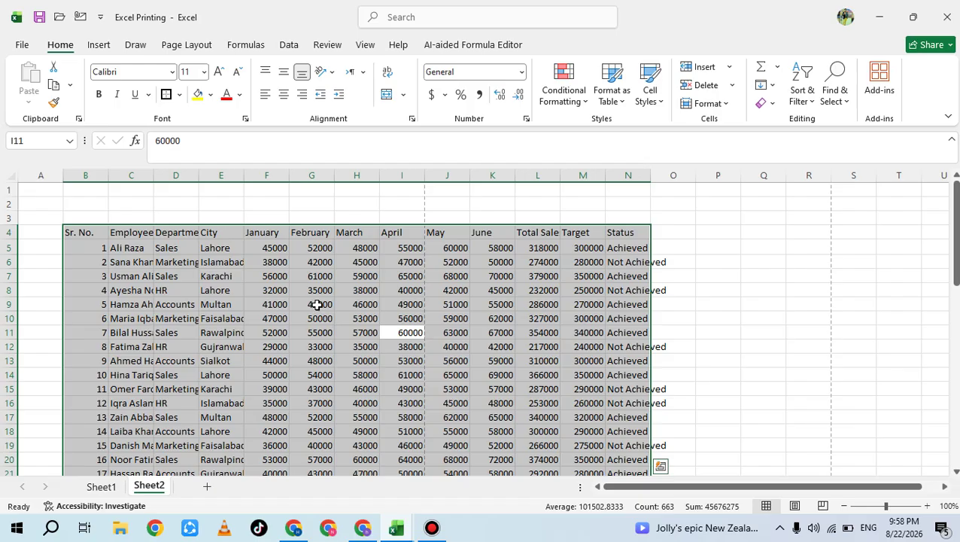
pyautogui.hotkey('ctrl', 'p')
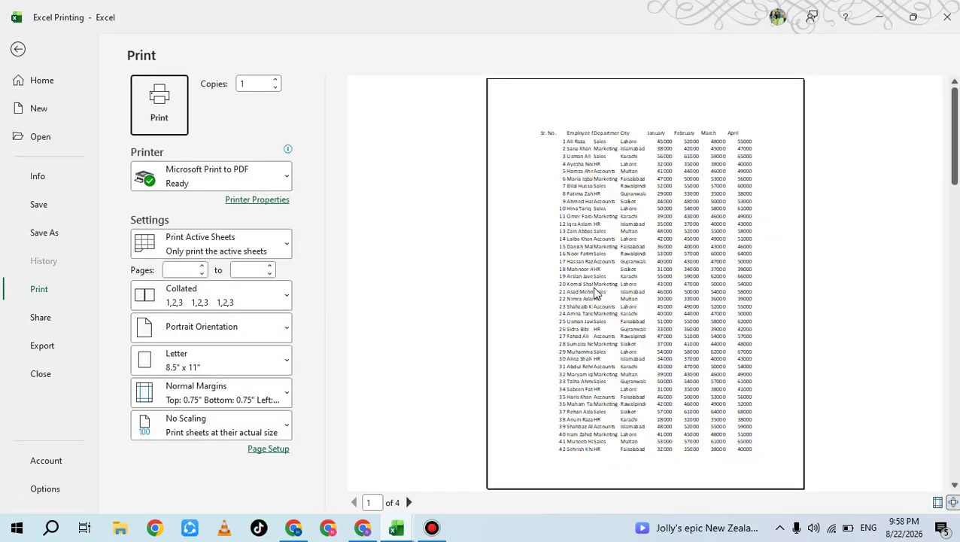
pyautogui.scroll(-3, 594, 292)
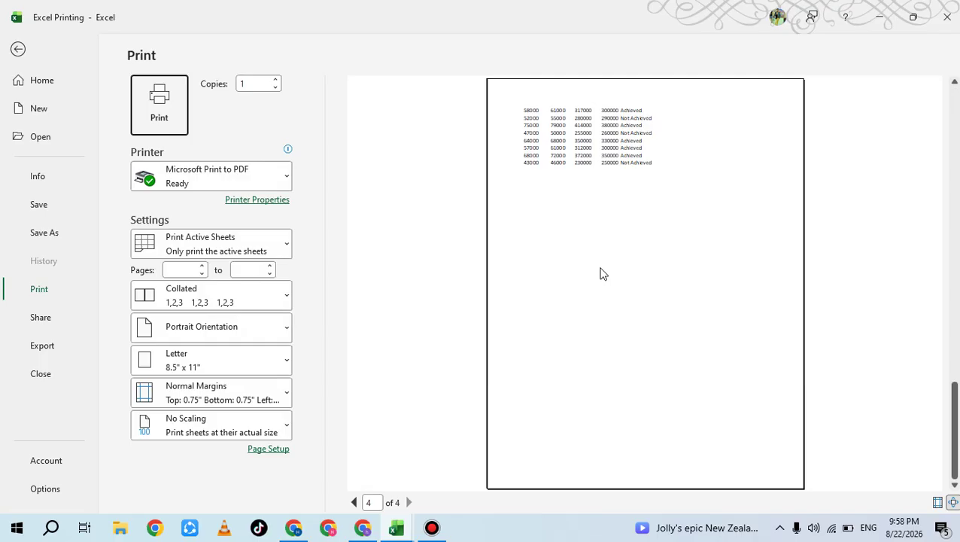
pyautogui.scroll(2, 602, 273)
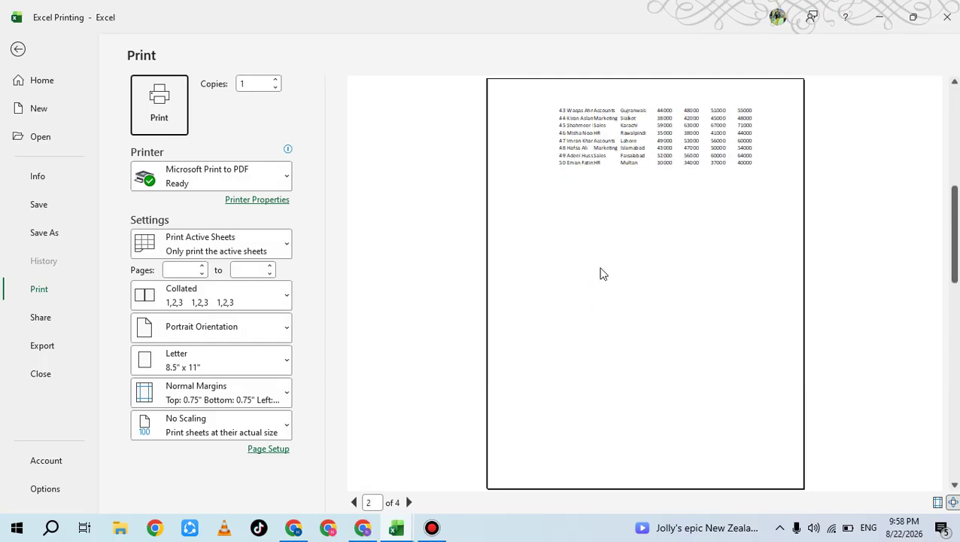
pyautogui.scroll(1, 602, 273)
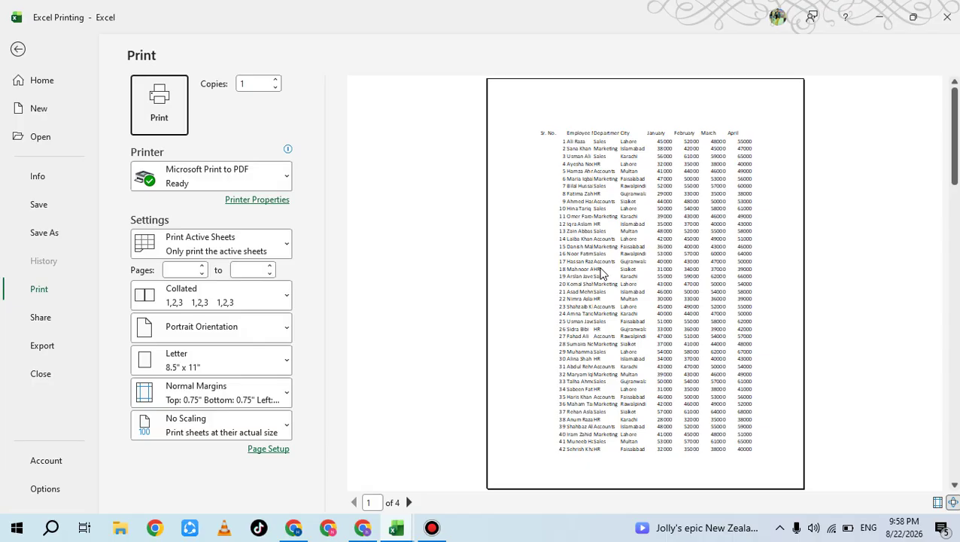
pyautogui.click(18, 49)
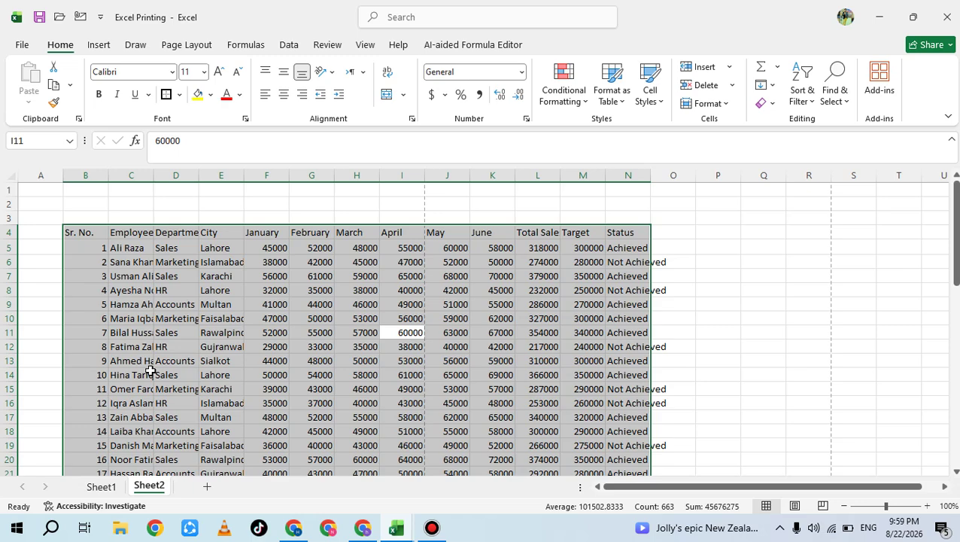
# - Switch to Chrome to review the exported Excel Printing.pdf from start to end, and return to Sheet1 in Excel
pyautogui.click(98, 485)
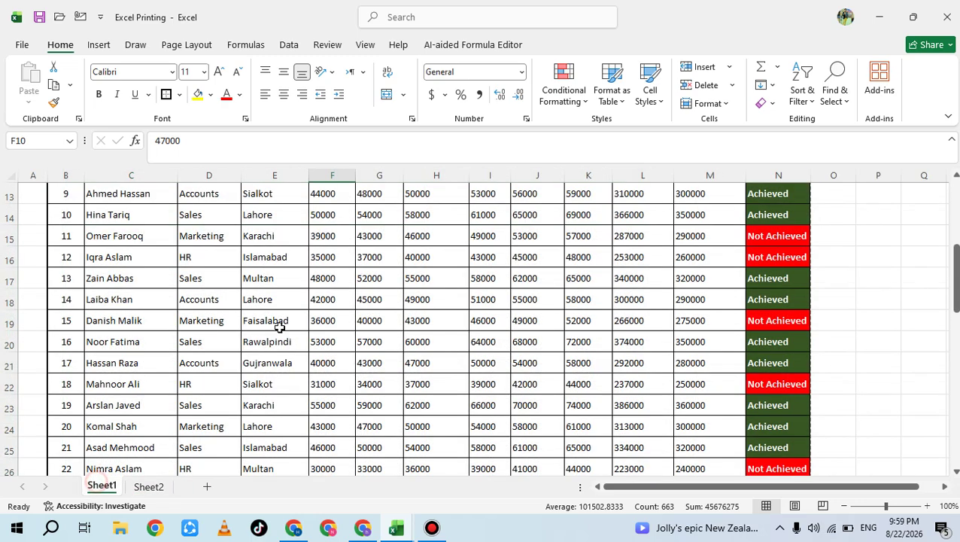
pyautogui.moveTo(363, 527)
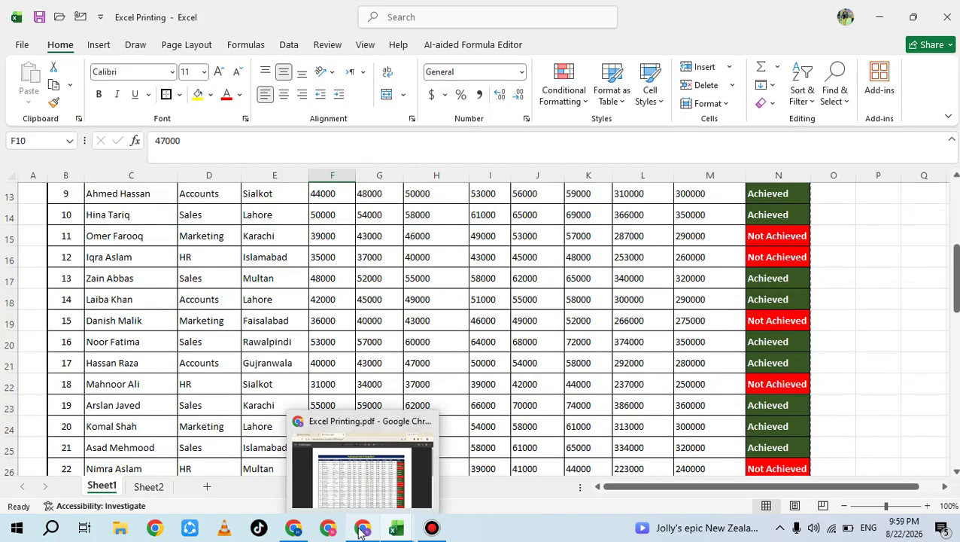
pyautogui.click(361, 489)
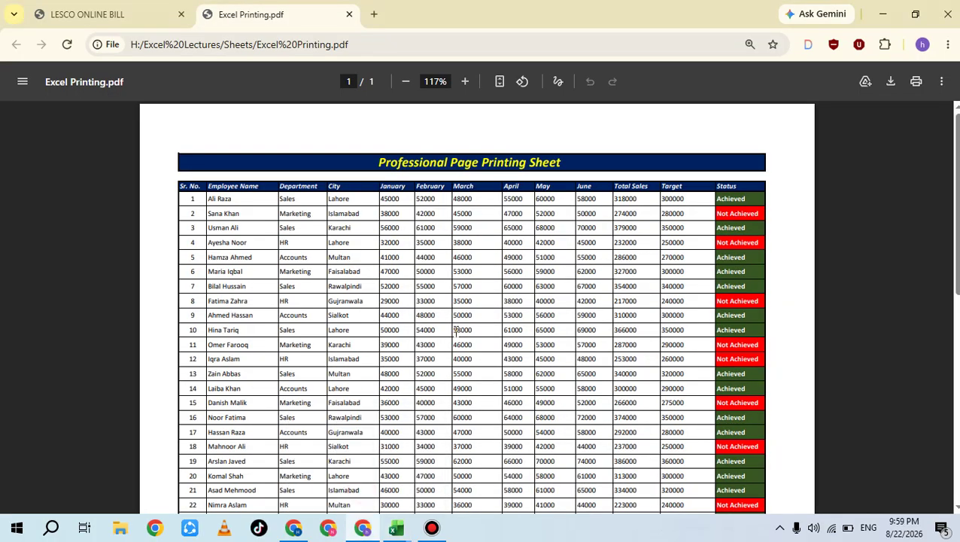
pyautogui.scroll(-6, 480, 274)
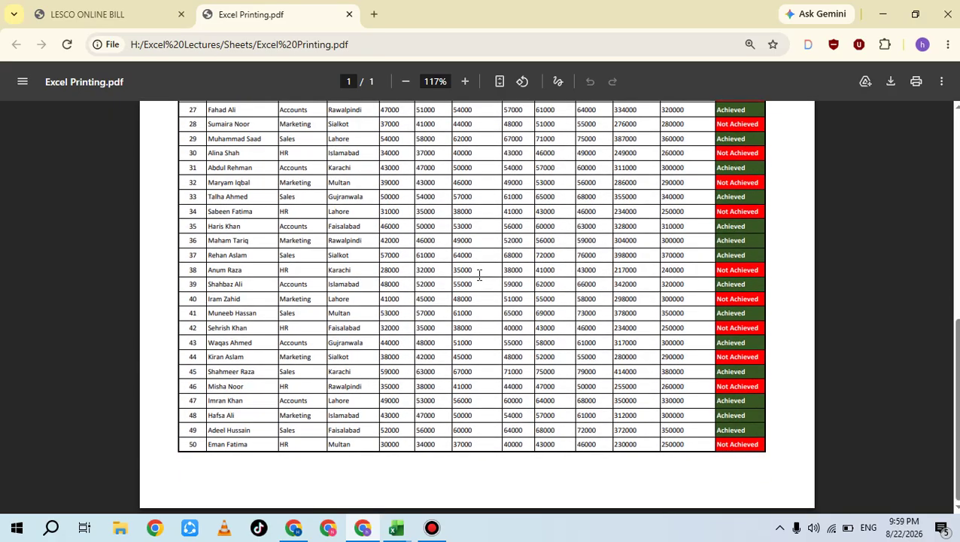
pyautogui.scroll(6, 479, 275)
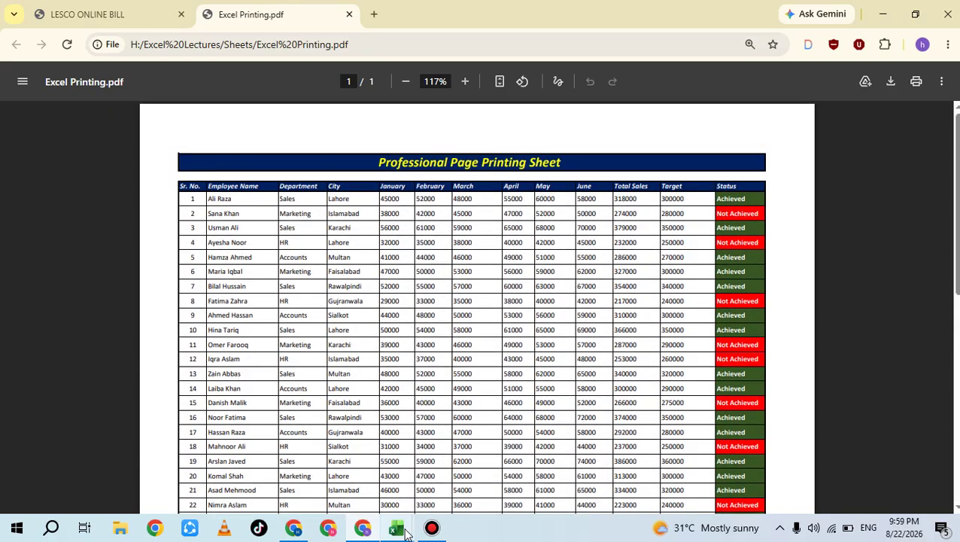
pyautogui.moveTo(405, 533)
pyautogui.click(435, 465)
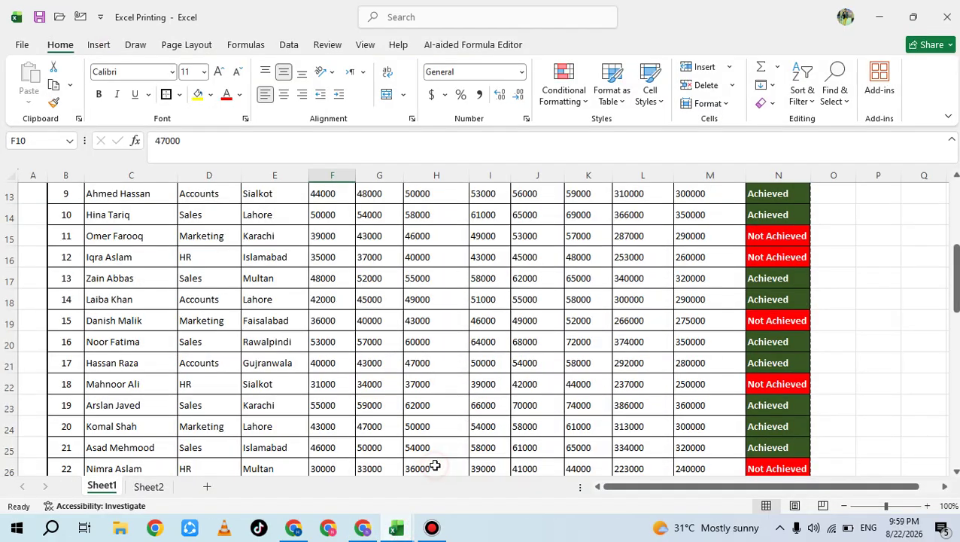
# - Look over the unformatted employee sales table and its page-break lines on Sheet2
pyautogui.click(159, 488)
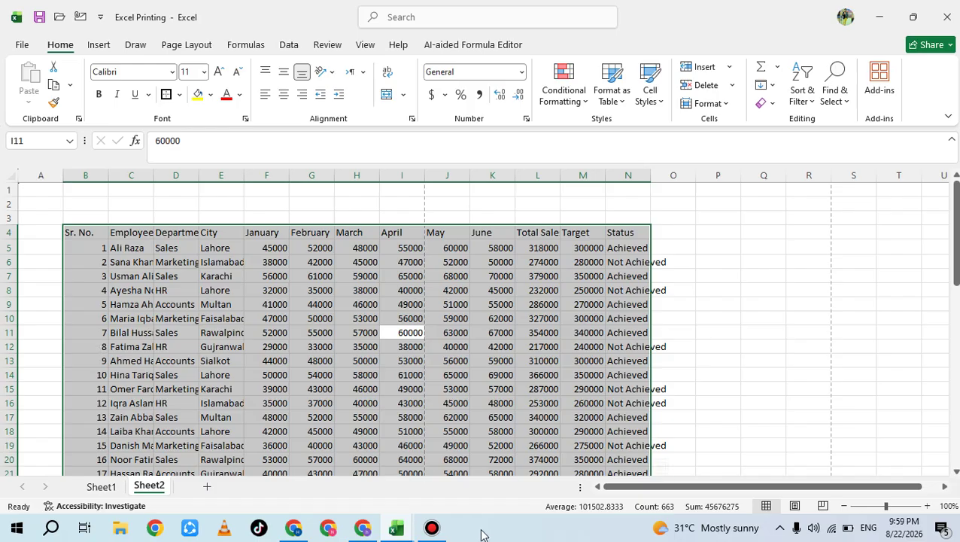
pyautogui.click(436, 531)
pyautogui.click(432, 532)
pyautogui.scroll(-6, 470, 320)
pyautogui.click(757, 315)
pyautogui.scroll(-9, 236, 373)
pyautogui.scroll(15, 400, 303)
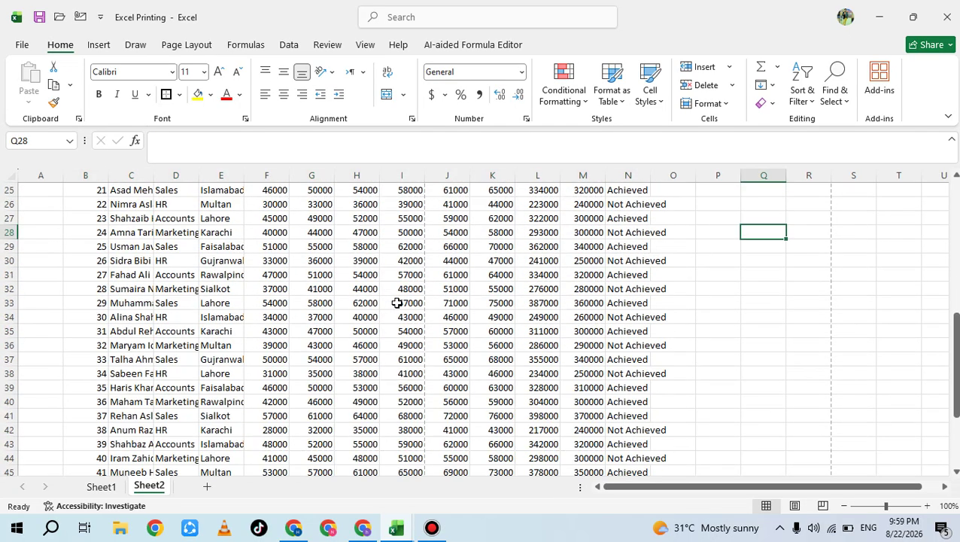
pyautogui.click(371, 363)
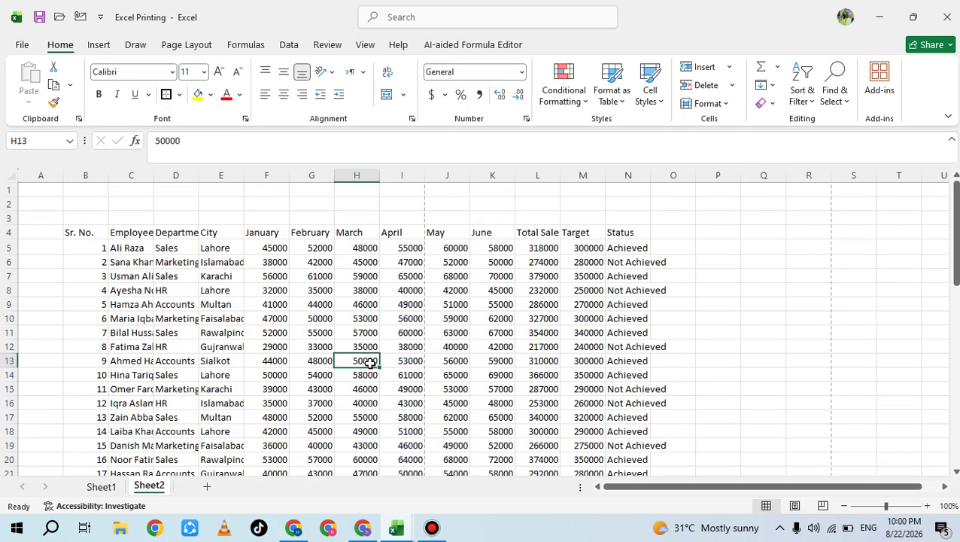
pyautogui.click(9, 290)
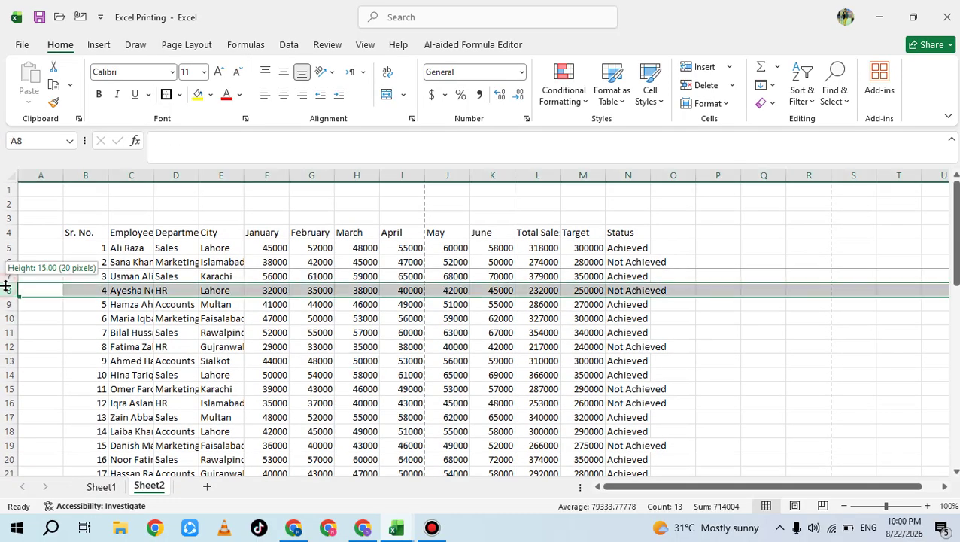
pyautogui.click(438, 388)
# - Select the entire data table on Sheet2 and AutoFit its column widths
pyautogui.click(344, 318)
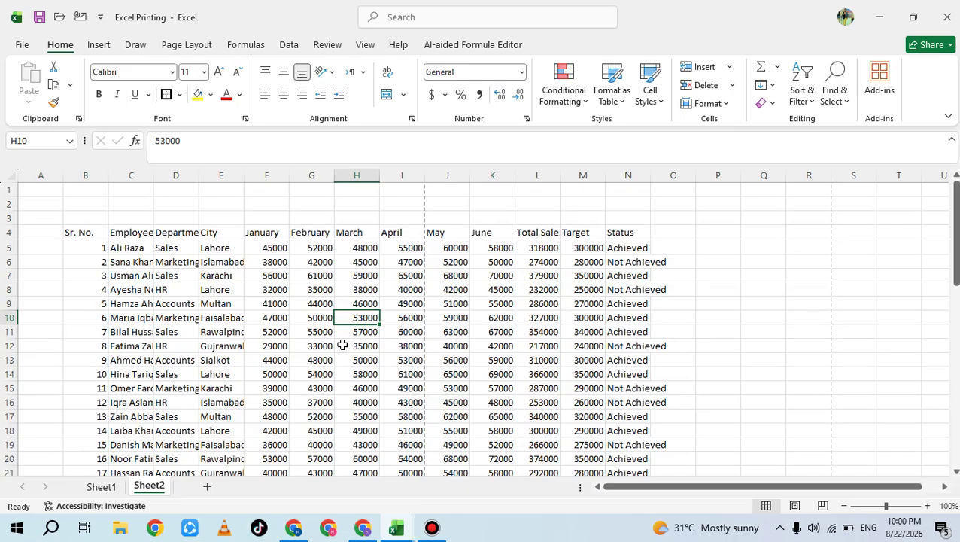
pyautogui.hotkey('ctrl', 'a')
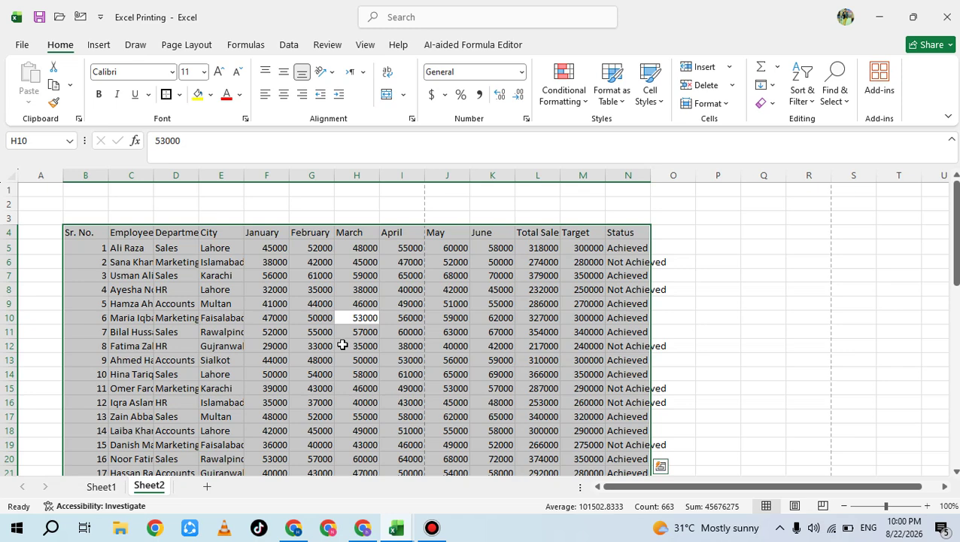
pyautogui.press('alt')
pyautogui.press('h')
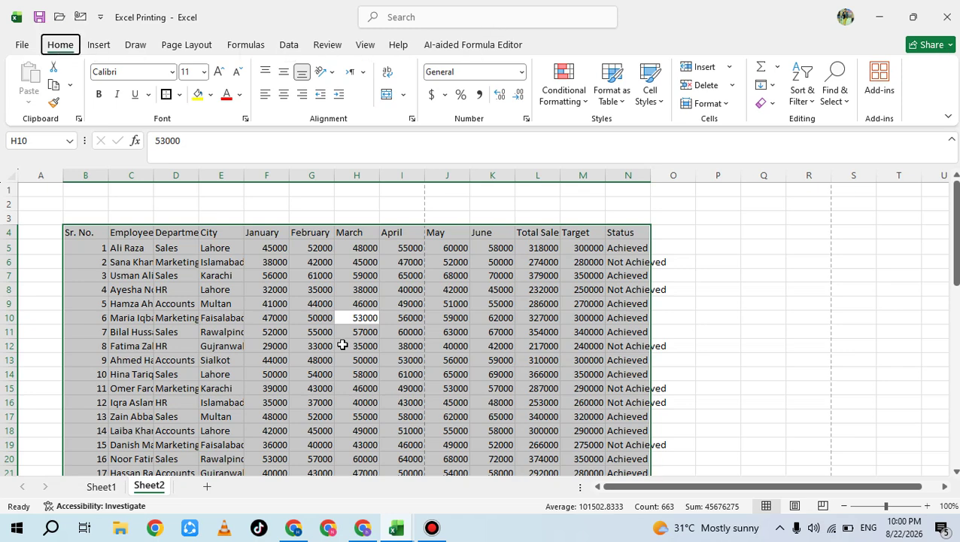
pyautogui.press('o')
pyautogui.press('i')
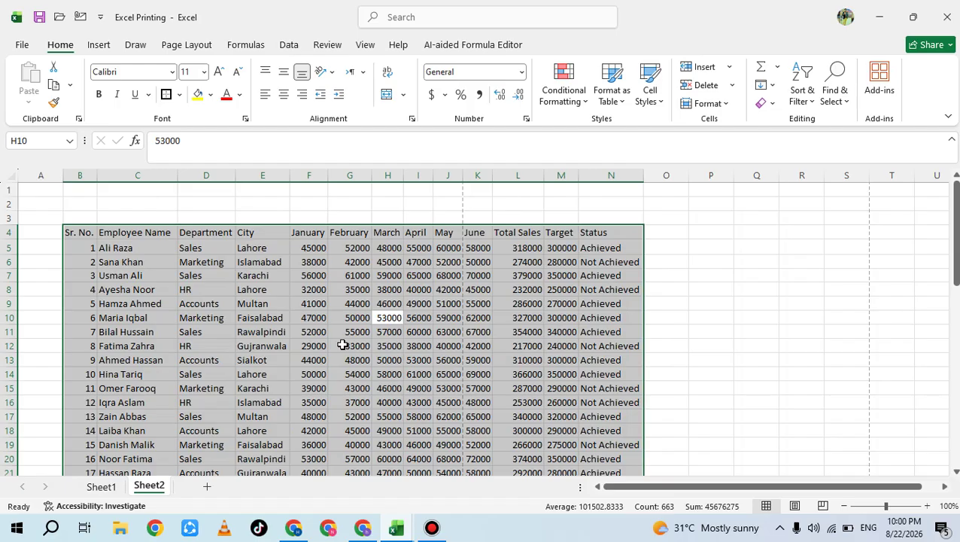
# - AutoFit the row heights of the selected table
pyautogui.press('alt')
pyautogui.press('h')
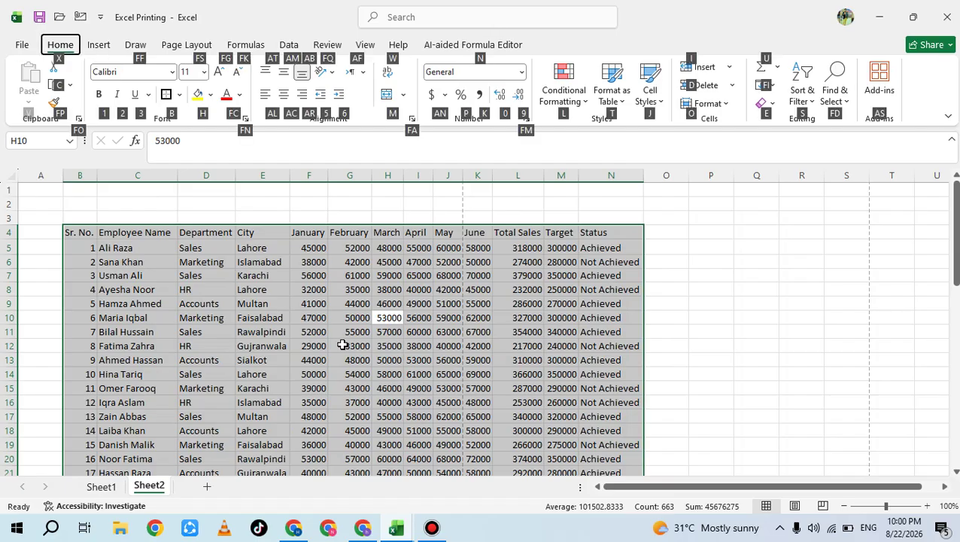
pyautogui.press('o')
pyautogui.press('a')
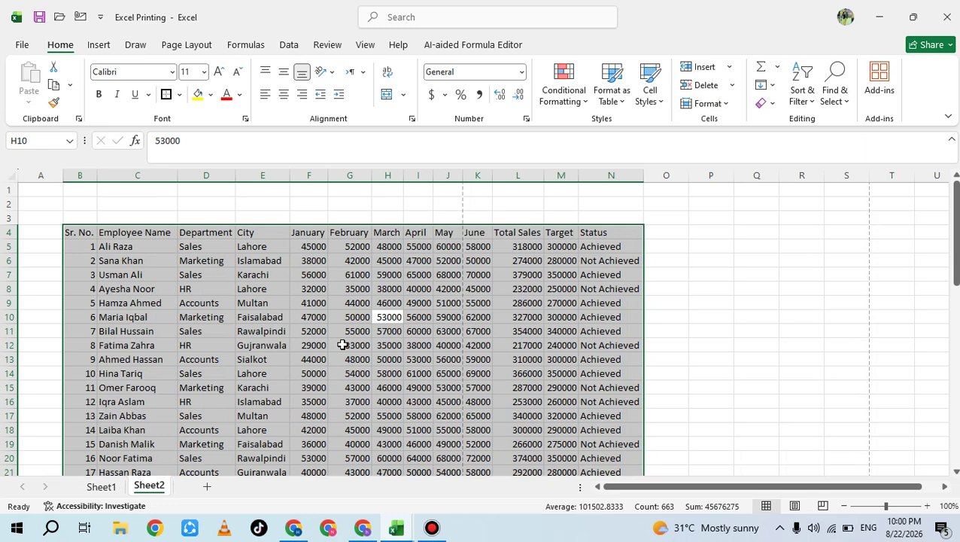
# - Select rows 5 to 54 and reduce their height uniformly so the employee records sit closer together
pyautogui.click(72, 343)
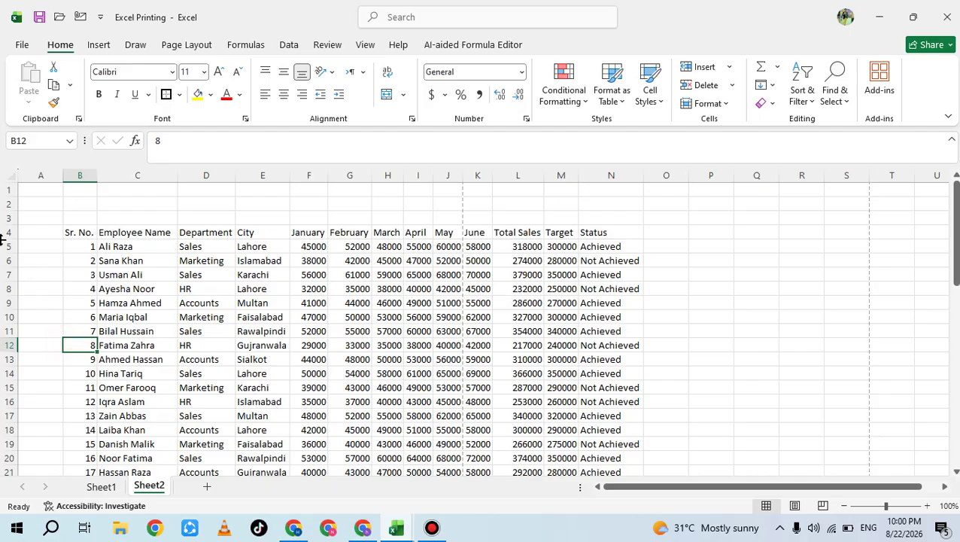
pyautogui.moveTo(9, 246); pyautogui.dragTo(9, 289)
pyautogui.moveTo(6, 406); pyautogui.dragTo(71, 438)
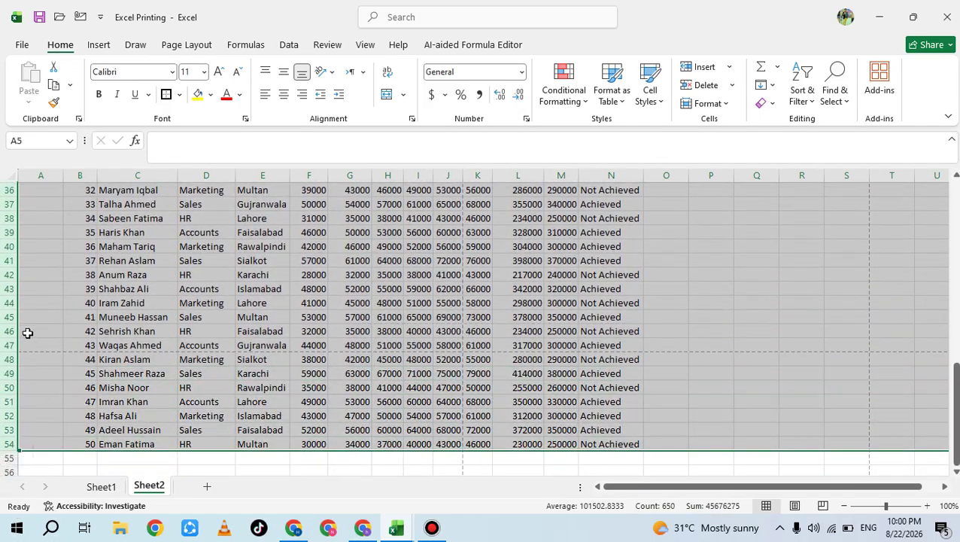
pyautogui.moveTo(8, 310); pyautogui.dragTo(6, 309)
pyautogui.scroll(12, 391, 286)
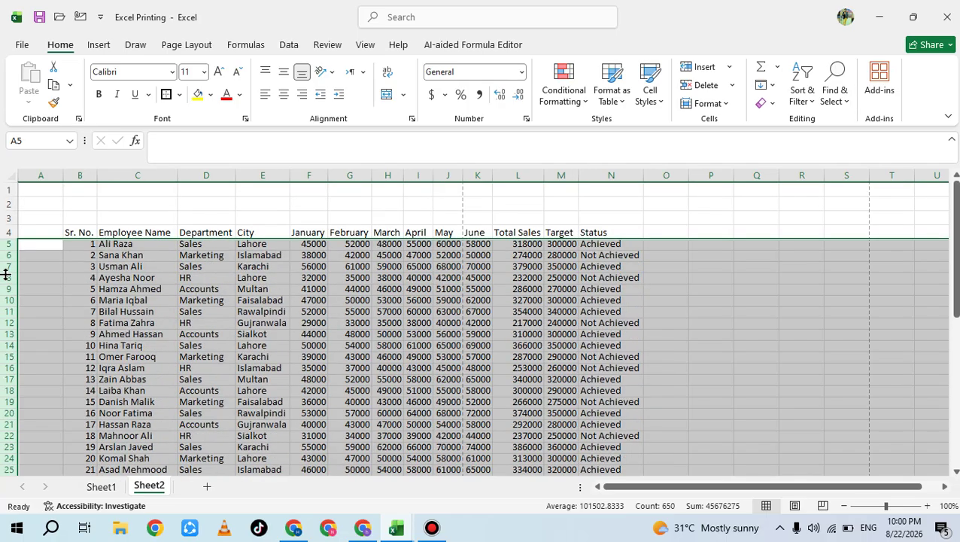
pyautogui.moveTo(3, 272); pyautogui.dragTo(3, 270)
pyautogui.click(348, 338)
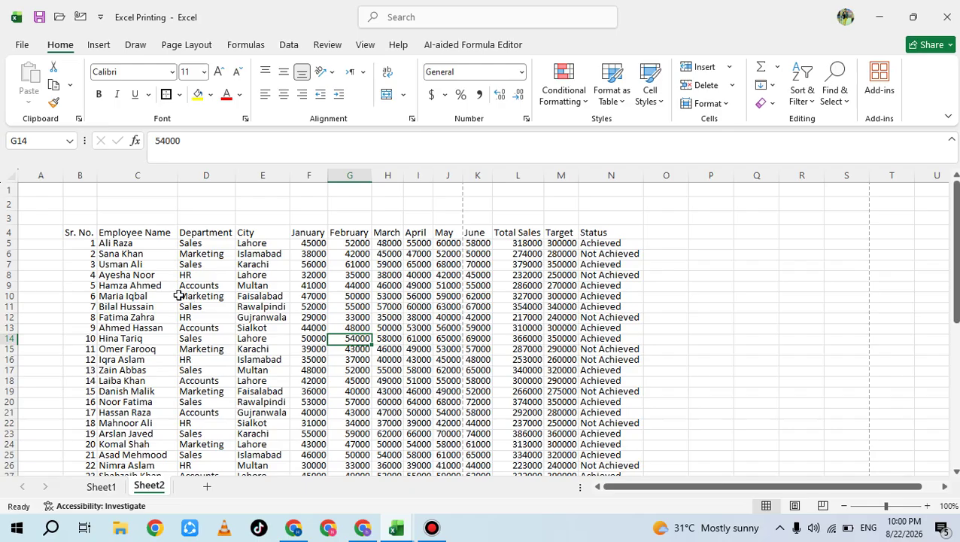
# - Increase the height of row 6 slightly
pyautogui.moveTo(6, 259); pyautogui.dragTo(3, 264)
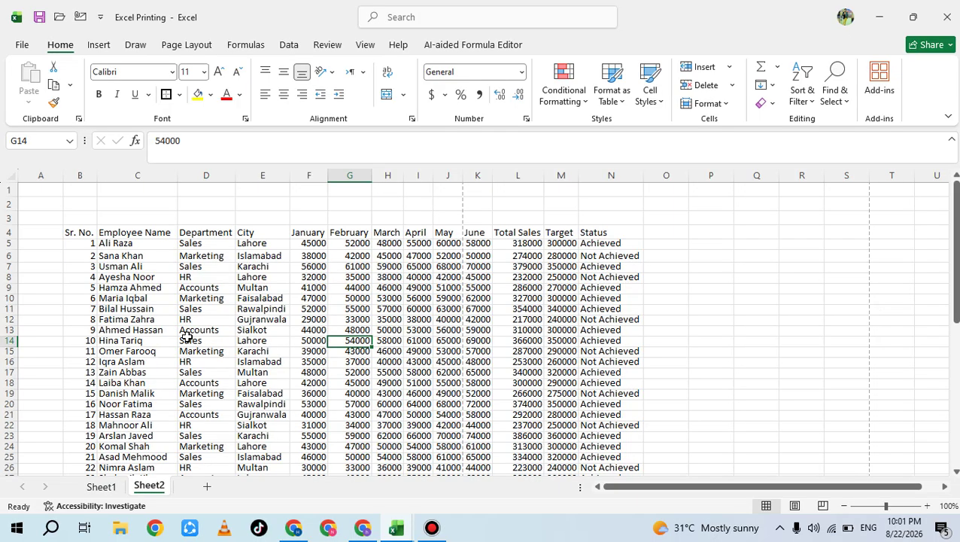
pyautogui.scroll(-14, 189, 332)
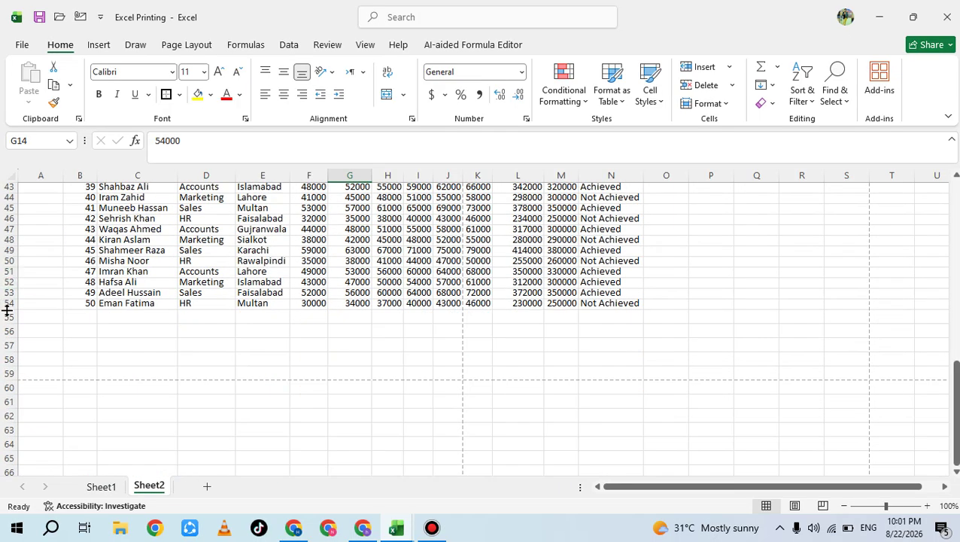
# - Reduce the height of rows 5 to 54 further so the employee records sit even tighter
pyautogui.moveTo(6, 302); pyautogui.dragTo(9, 213)
pyautogui.scroll(1, 345, 342)
pyautogui.scroll(1, 345, 342)
pyautogui.click(575, 351)
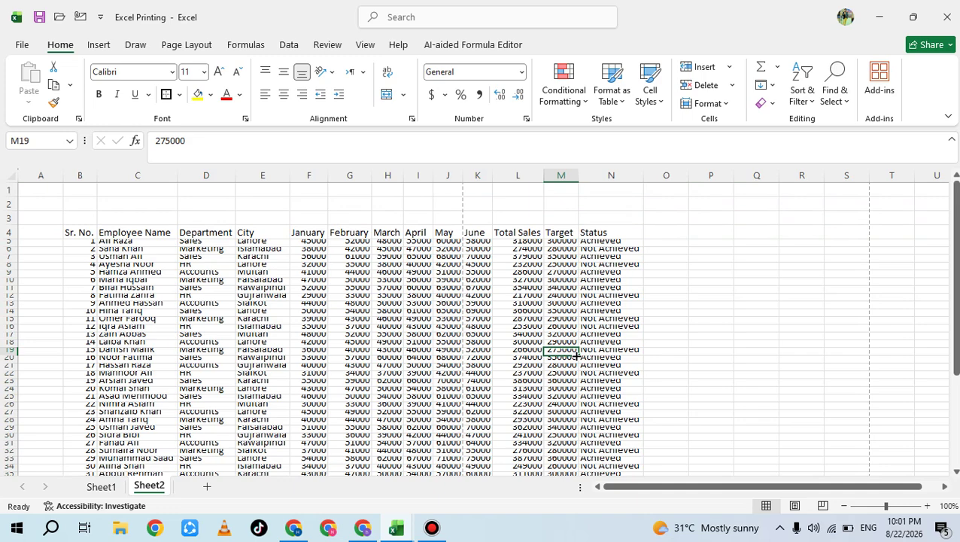
# - Select the entire data table on Sheet2 and AutoFit its row heights
pyautogui.click(332, 357)
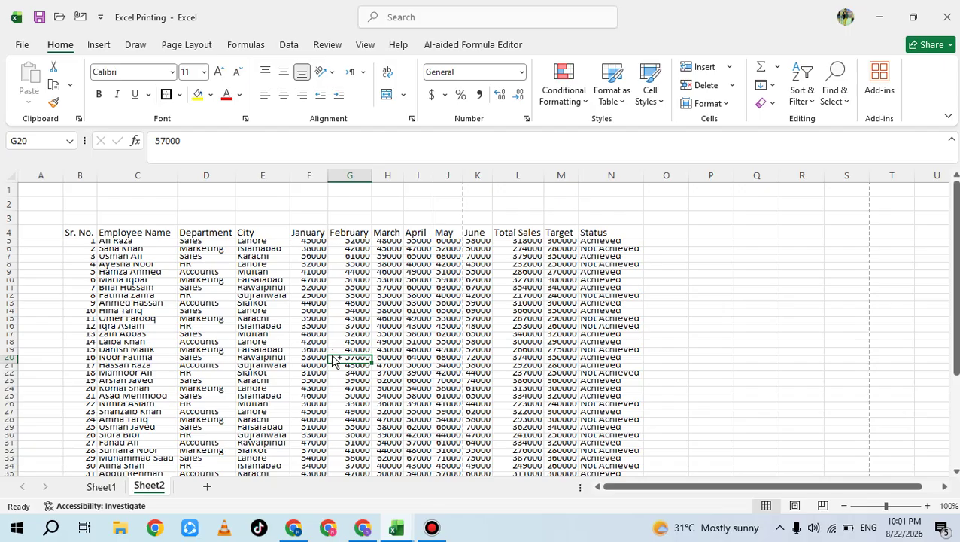
pyautogui.hotkey('ctrl', 'a')
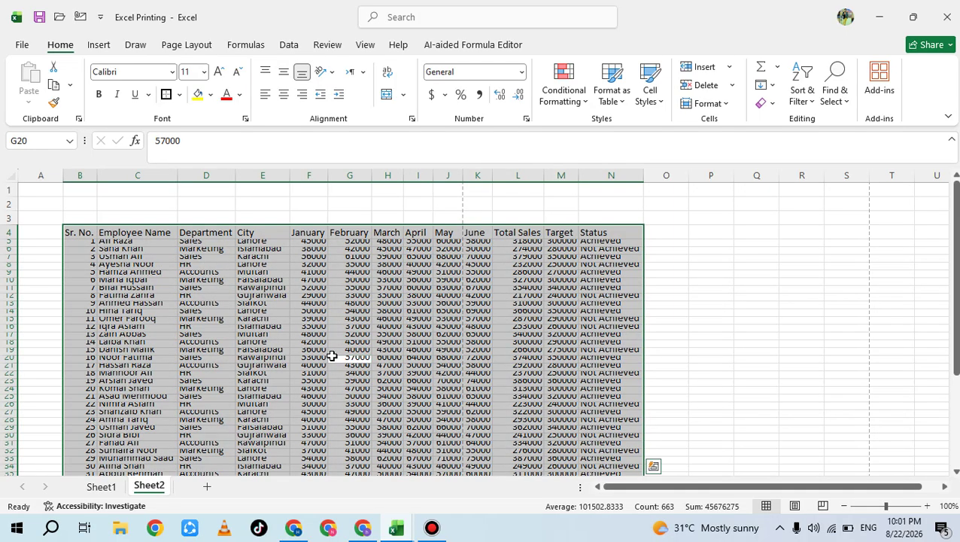
pyautogui.press('alt')
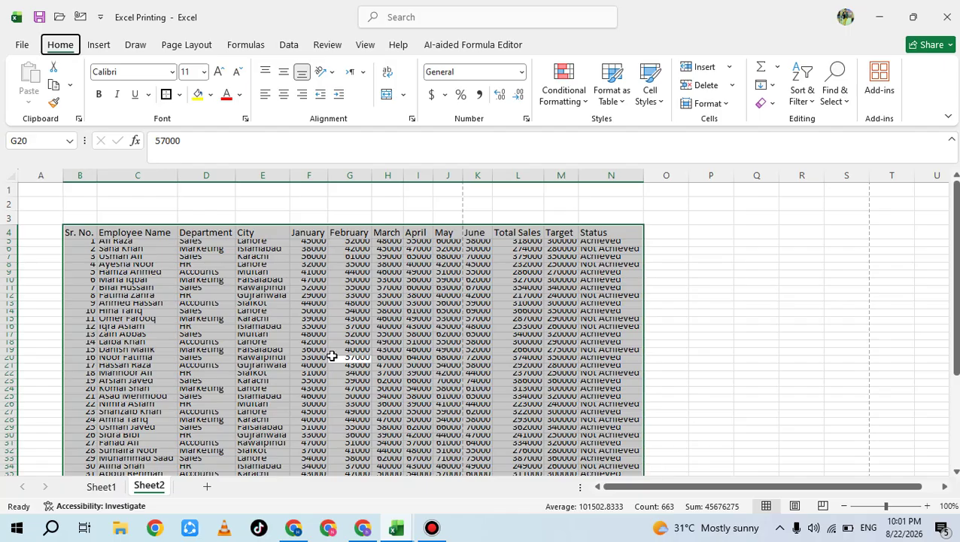
pyautogui.press('h')
pyautogui.press('o')
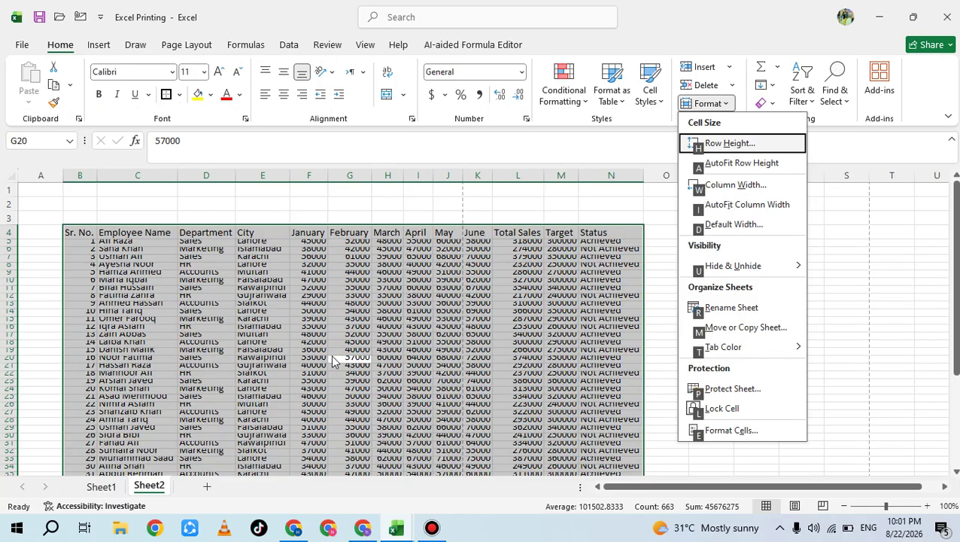
pyautogui.press('a')
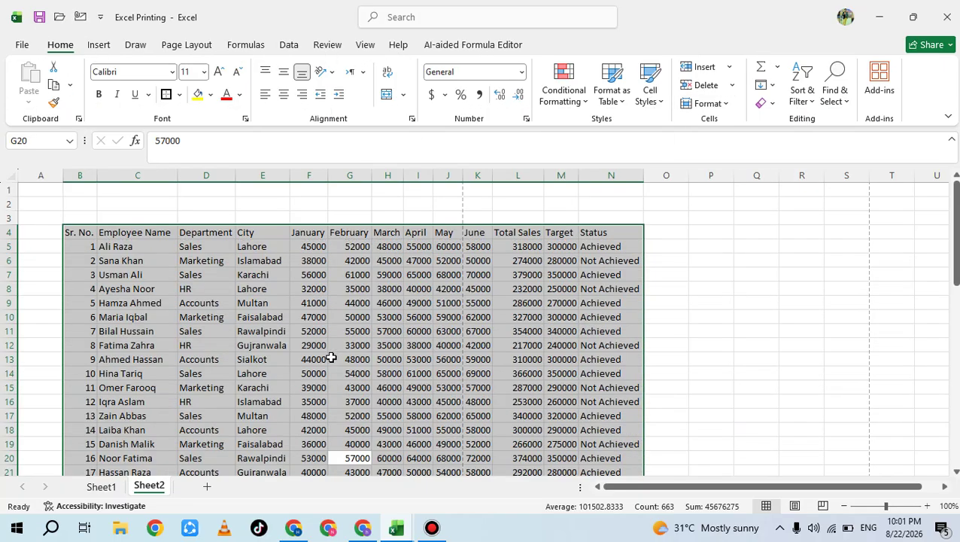
pyautogui.scroll(-4, 399, 343)
pyautogui.scroll(-10, 384, 331)
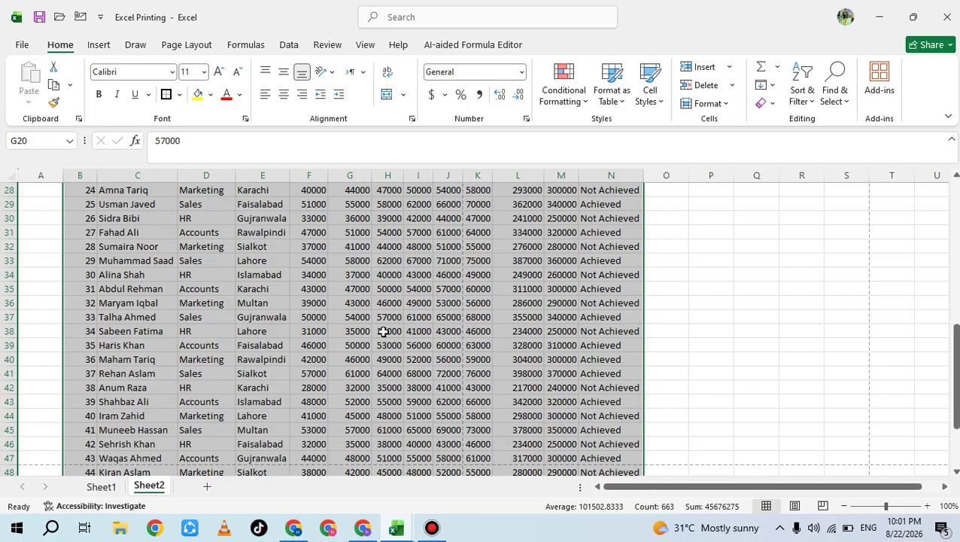
pyautogui.scroll(14, 361, 320)
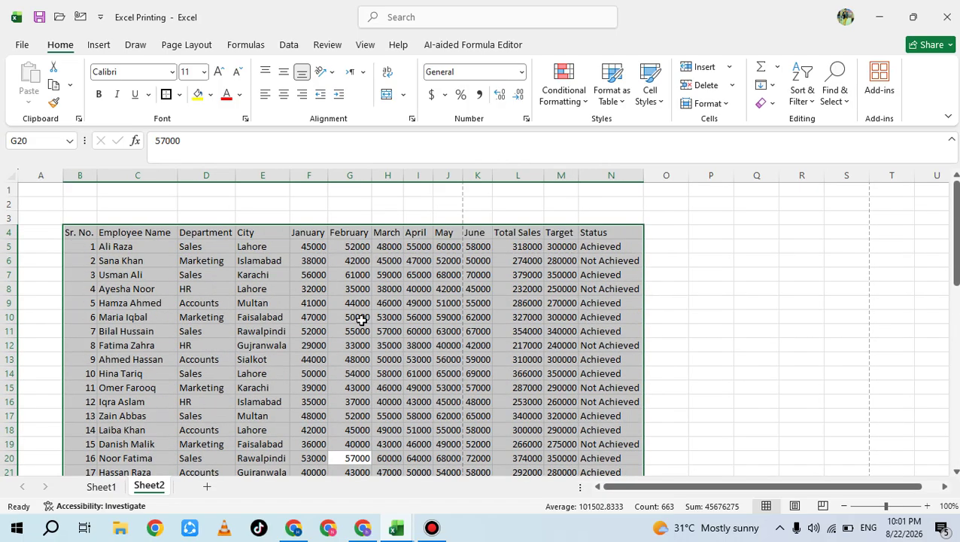
# - Select the whole sales table and apply all borders to its cells
pyautogui.click(482, 300)
pyautogui.click(343, 399)
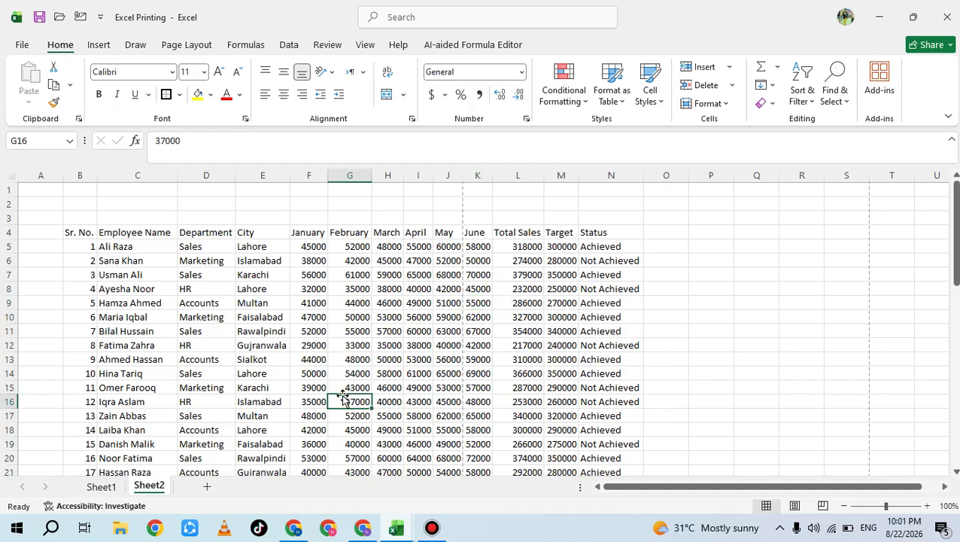
pyautogui.hotkey('ctrl', 'a')
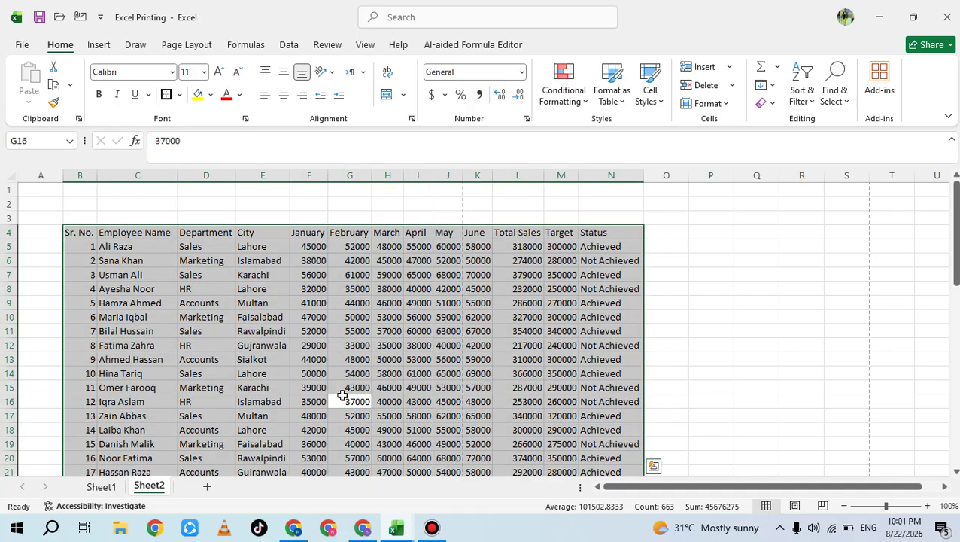
pyautogui.press('alt')
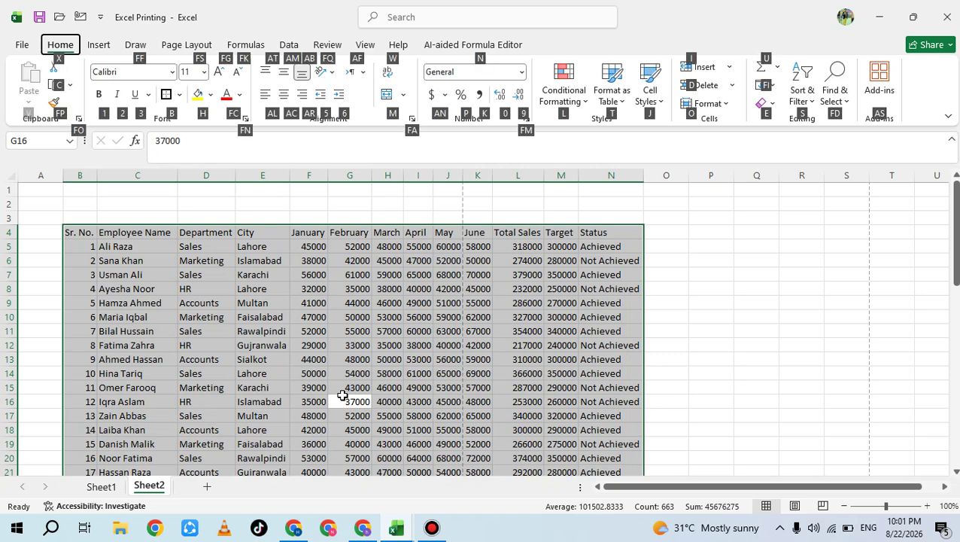
pyautogui.press('b')
pyautogui.press('a')
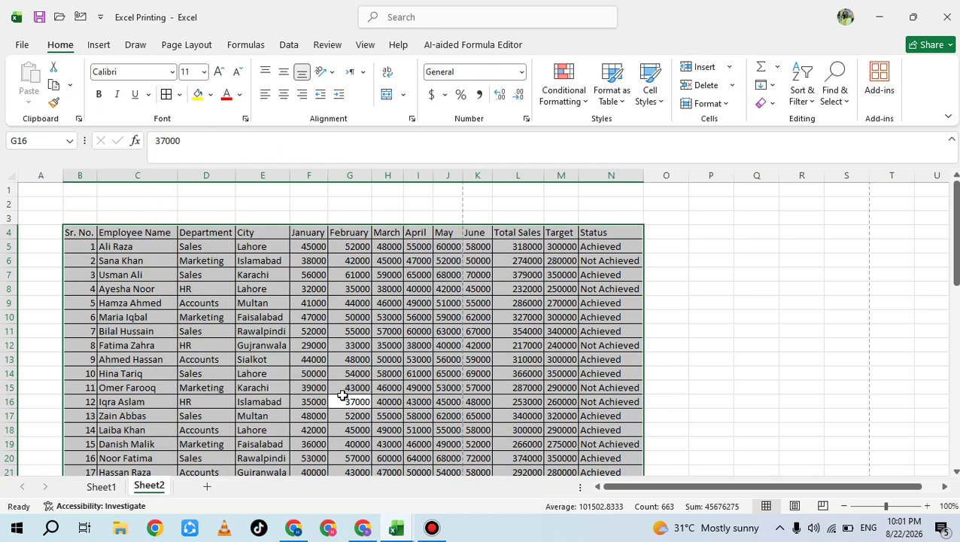
pyautogui.click(553, 306)
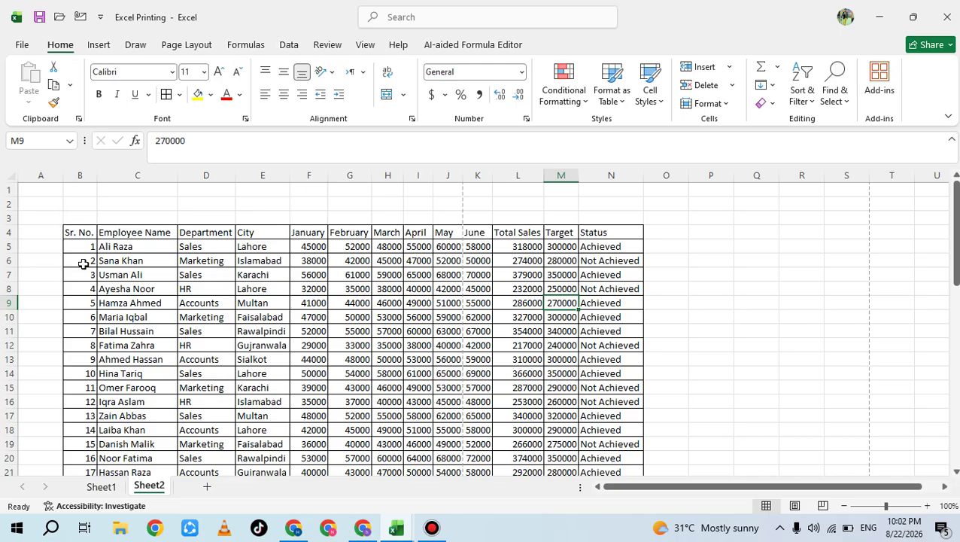
# - Format the header row B4:N4 in bold italic with a yellow fill
pyautogui.moveTo(78, 233); pyautogui.dragTo(586, 234)
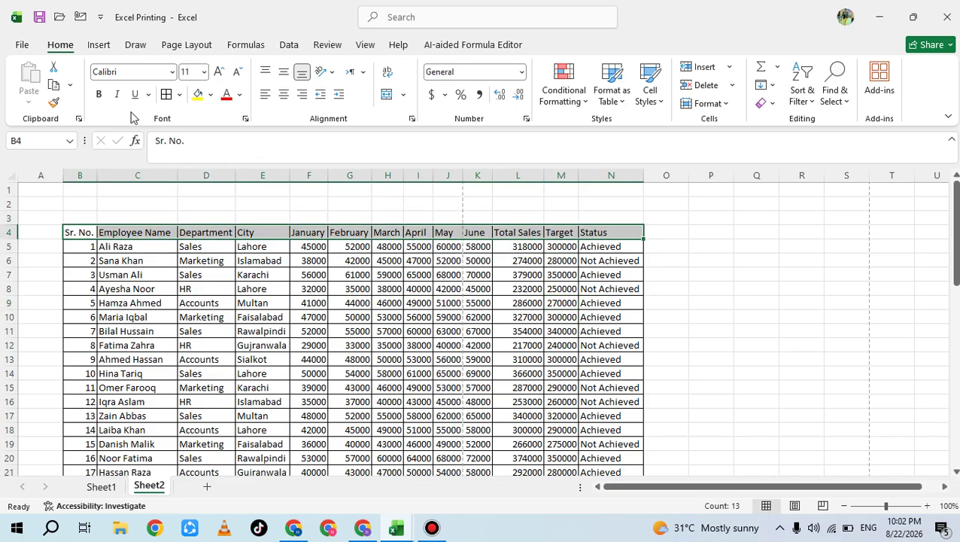
pyautogui.click(99, 94)
pyautogui.click(198, 94)
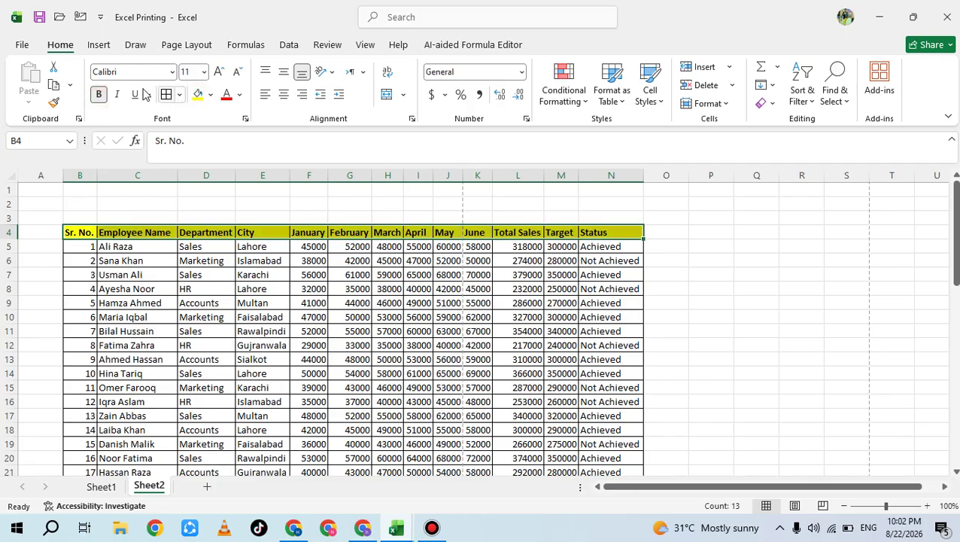
pyautogui.click(117, 94)
pyautogui.click(144, 288)
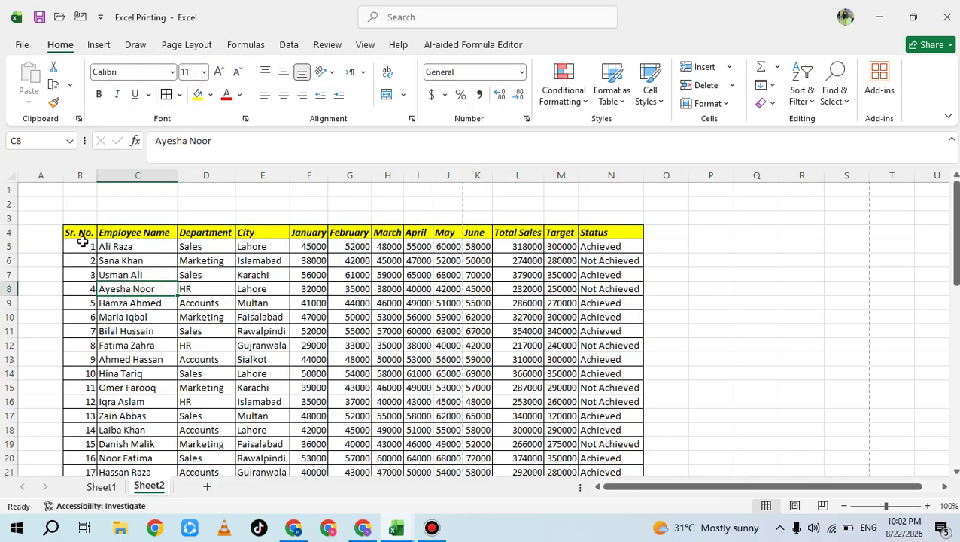
# - Center the Sr. No. column and left-align the February column
pyautogui.click(80, 175)
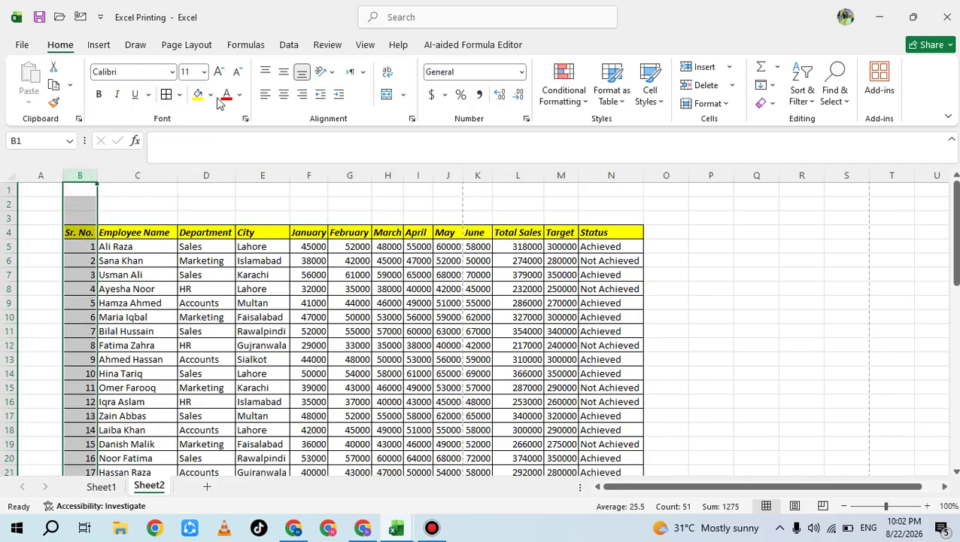
pyautogui.click(280, 98)
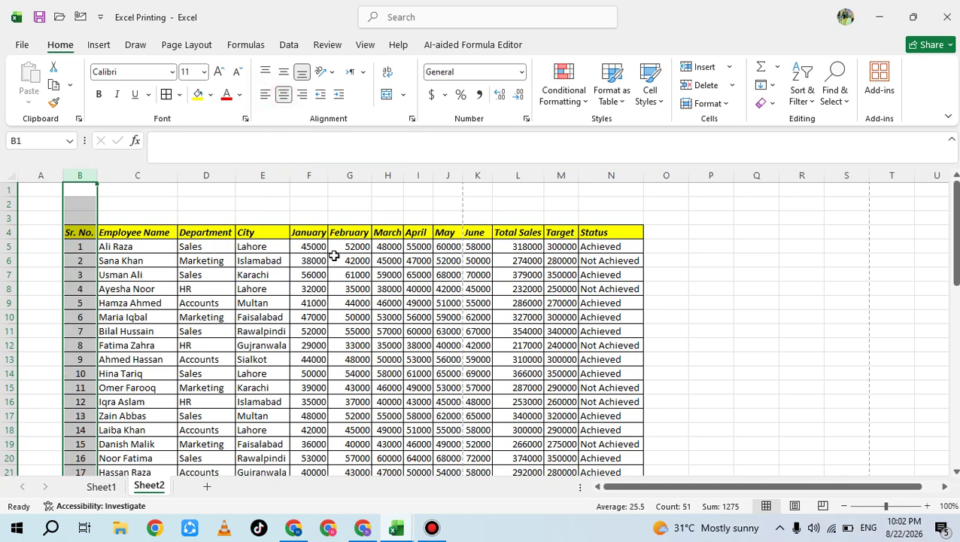
pyautogui.click(349, 175)
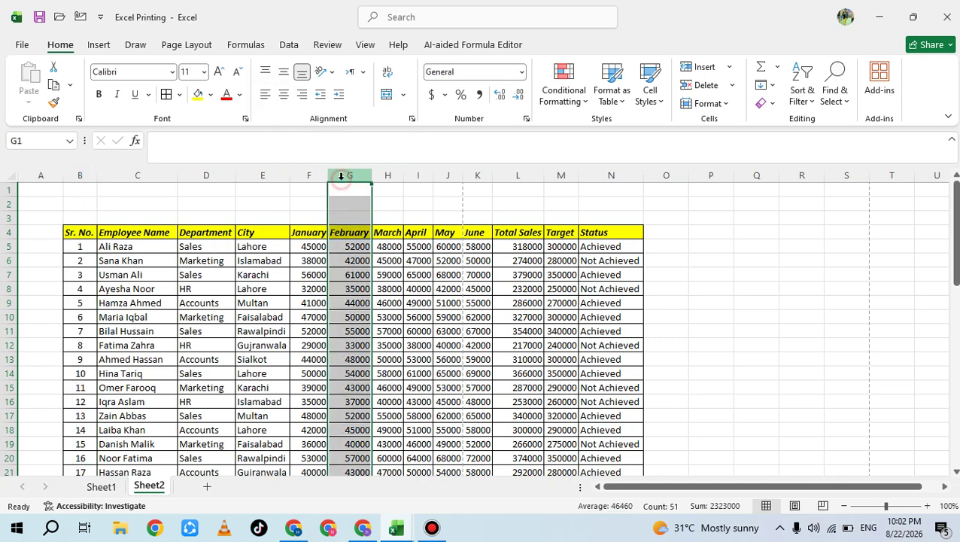
pyautogui.click(267, 95)
pyautogui.click(399, 274)
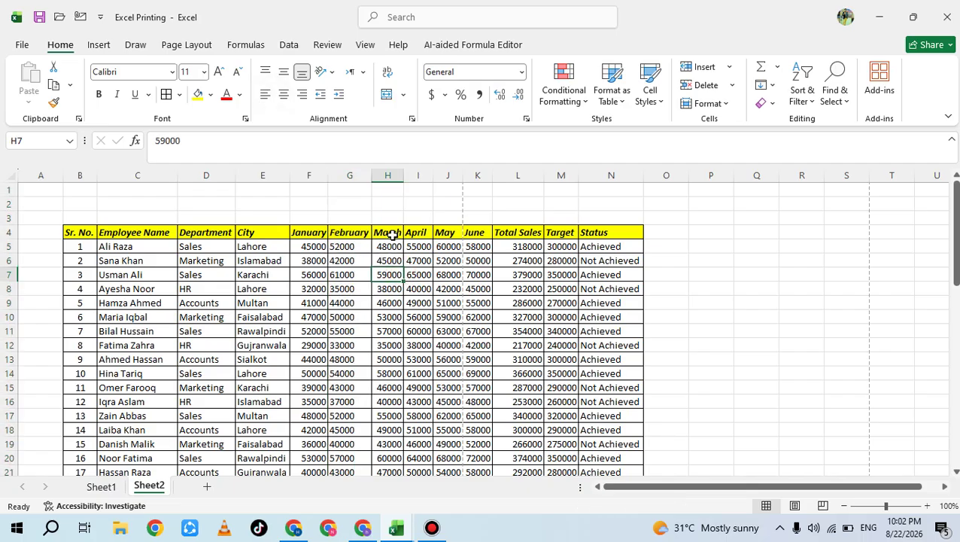
# - Widen the March to June columns slightly and left-align them
pyautogui.click(389, 175)
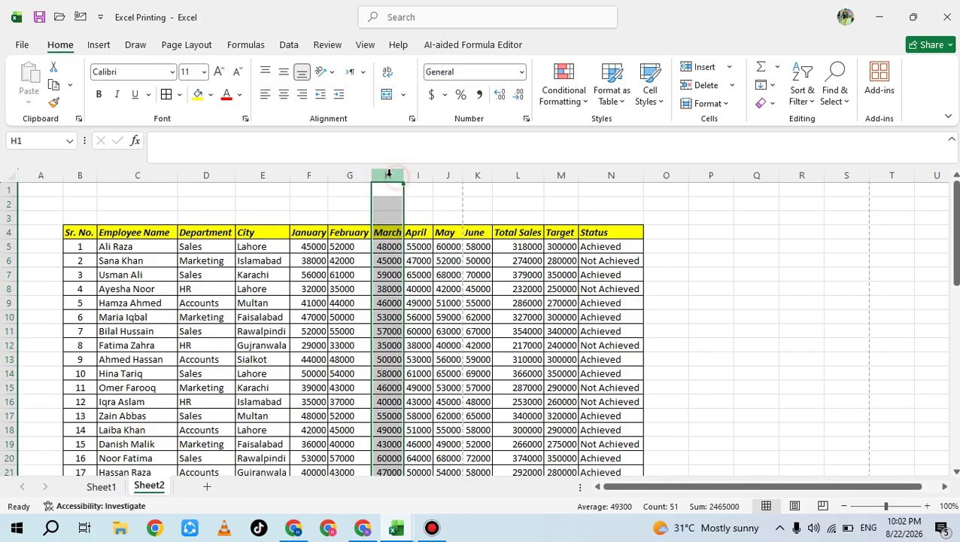
pyautogui.click(426, 288)
pyautogui.moveTo(388, 176); pyautogui.dragTo(473, 180)
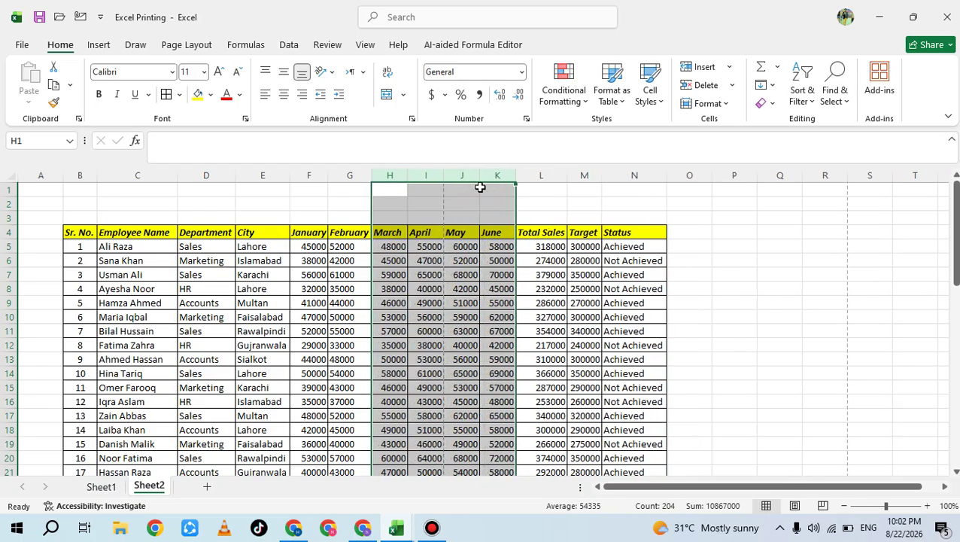
pyautogui.click(265, 94)
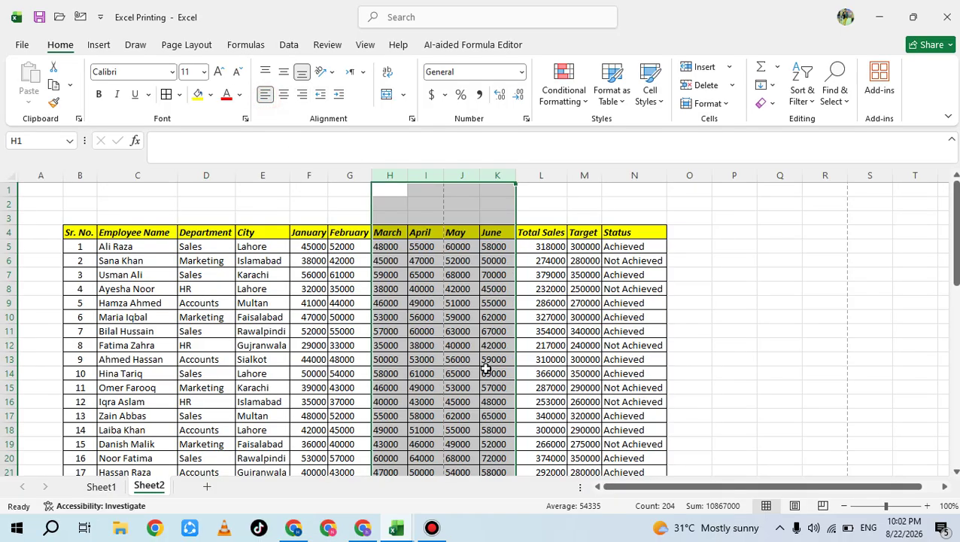
pyautogui.click(486, 371)
# - Left-align the Total Sales column
pyautogui.click(540, 175)
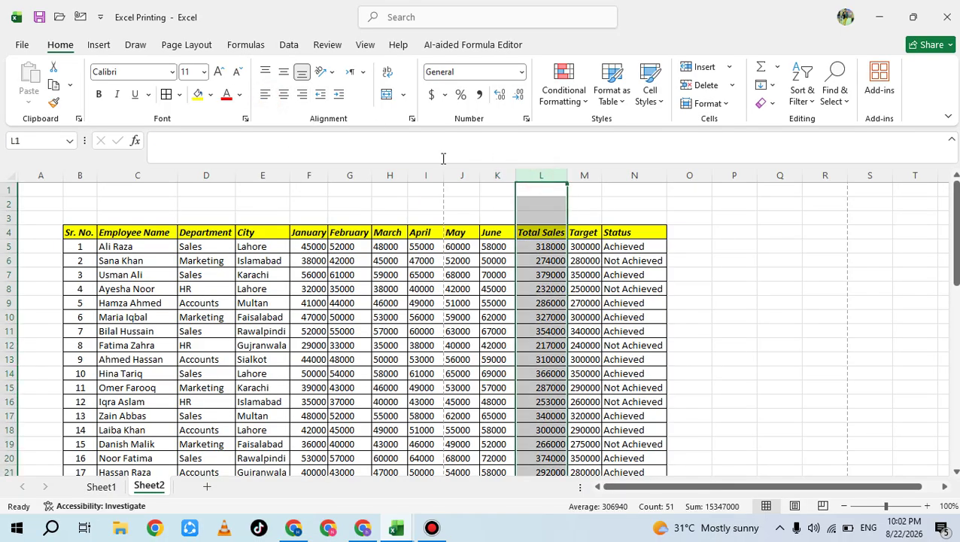
pyautogui.click(265, 94)
pyautogui.click(530, 261)
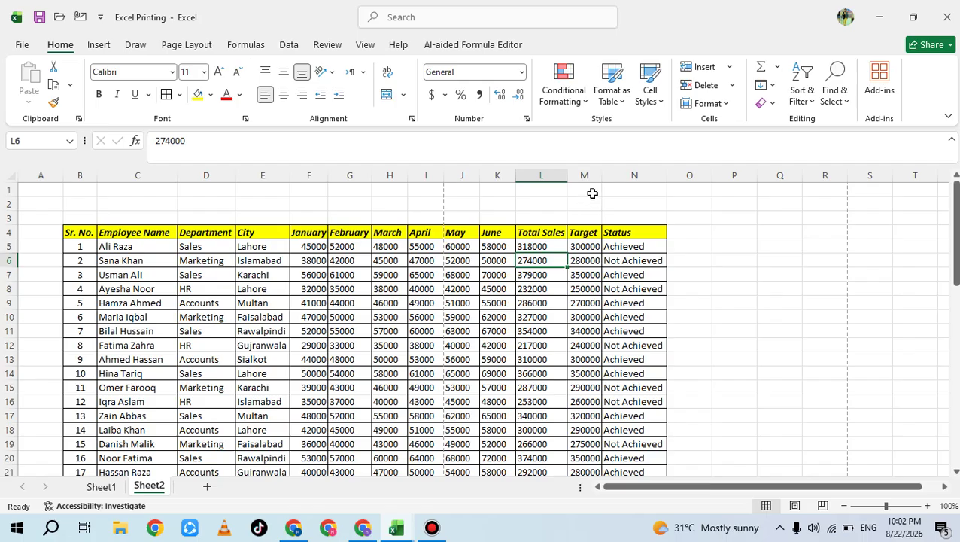
# - Widen the Target column slightly and left-align its contents
pyautogui.moveTo(605, 175); pyautogui.dragTo(610, 174)
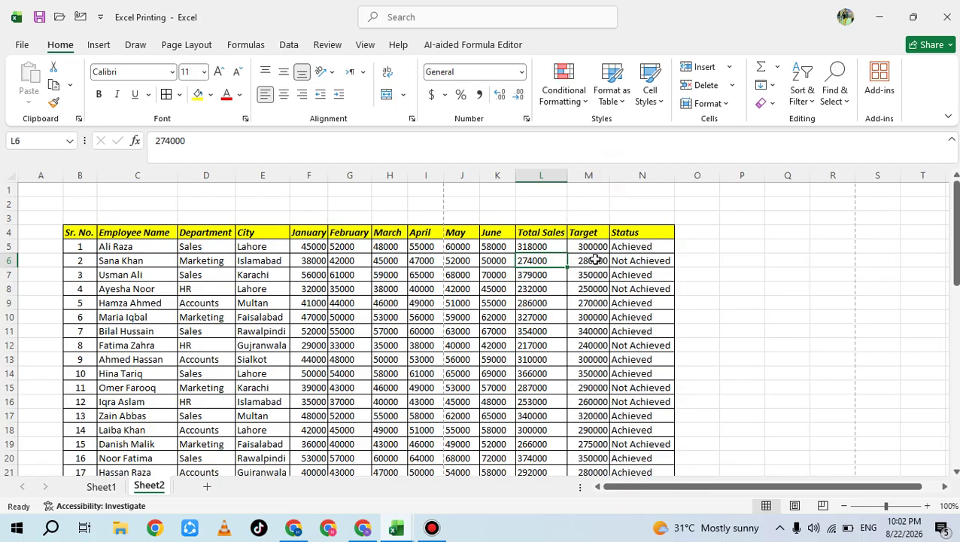
pyautogui.click(584, 175)
pyautogui.click(265, 94)
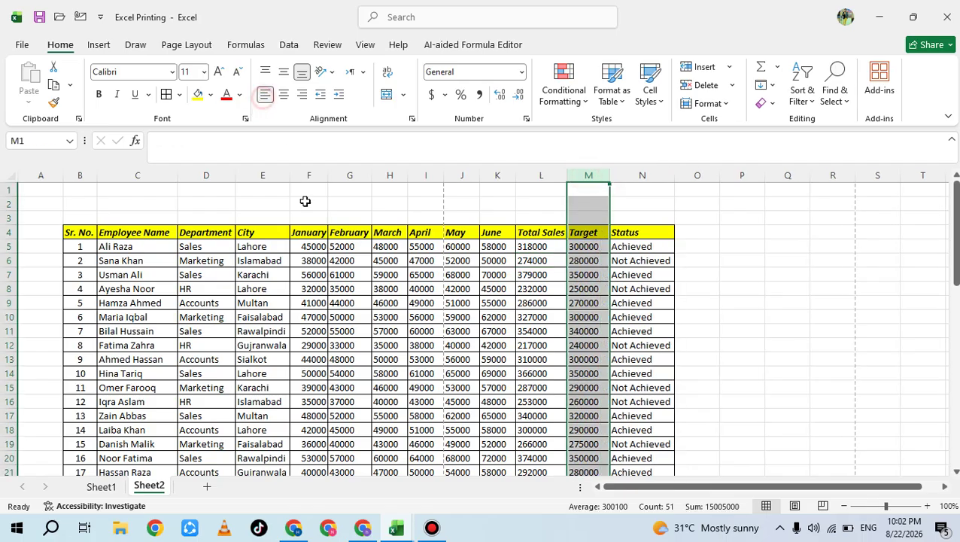
pyautogui.click(377, 306)
pyautogui.scroll(-13, 384, 303)
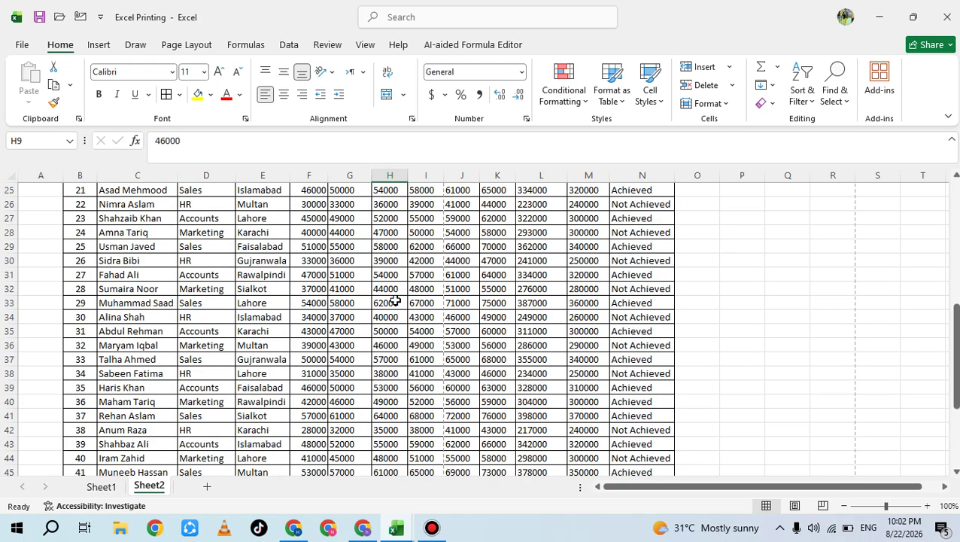
pyautogui.scroll(13, 377, 301)
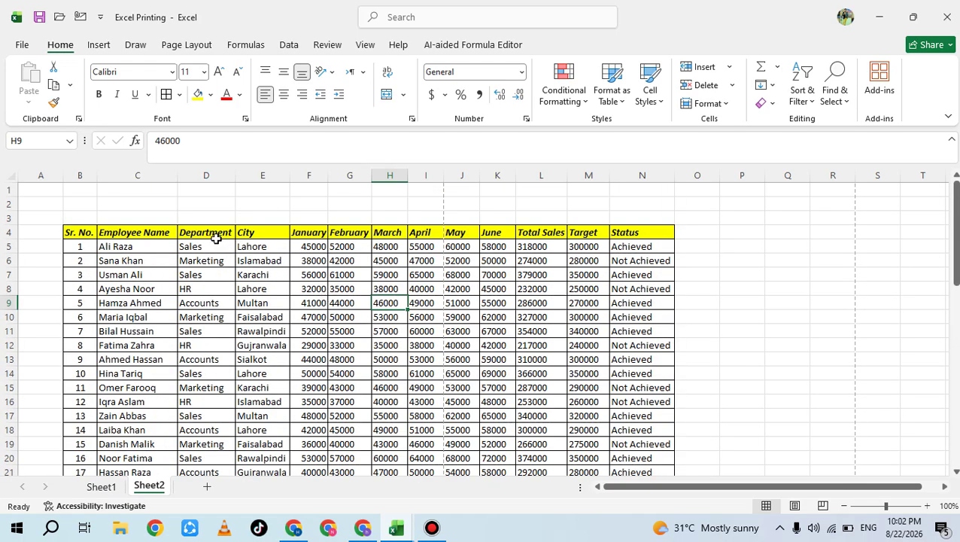
# - Merge and center cells B2 to N2 above the table for a title
pyautogui.moveTo(71, 201); pyautogui.dragTo(616, 200)
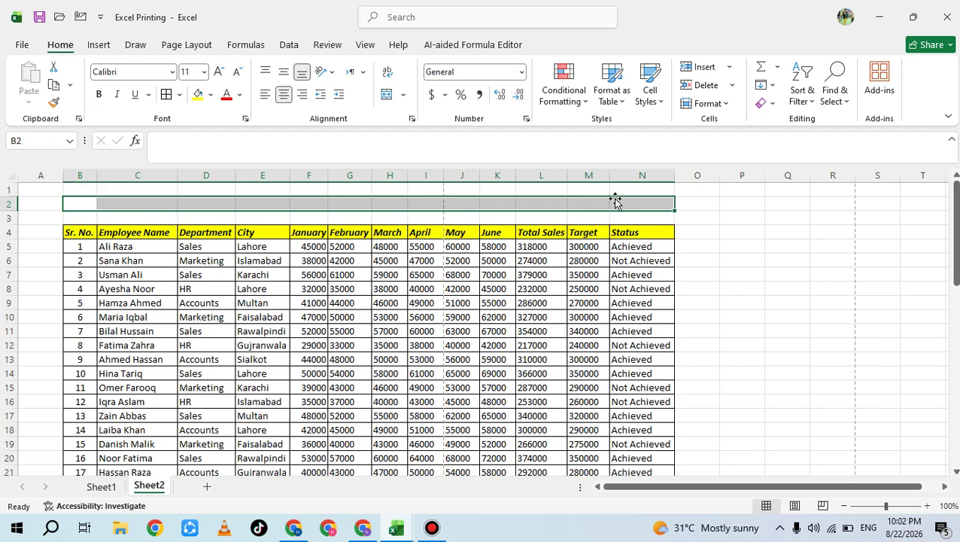
pyautogui.click(387, 94)
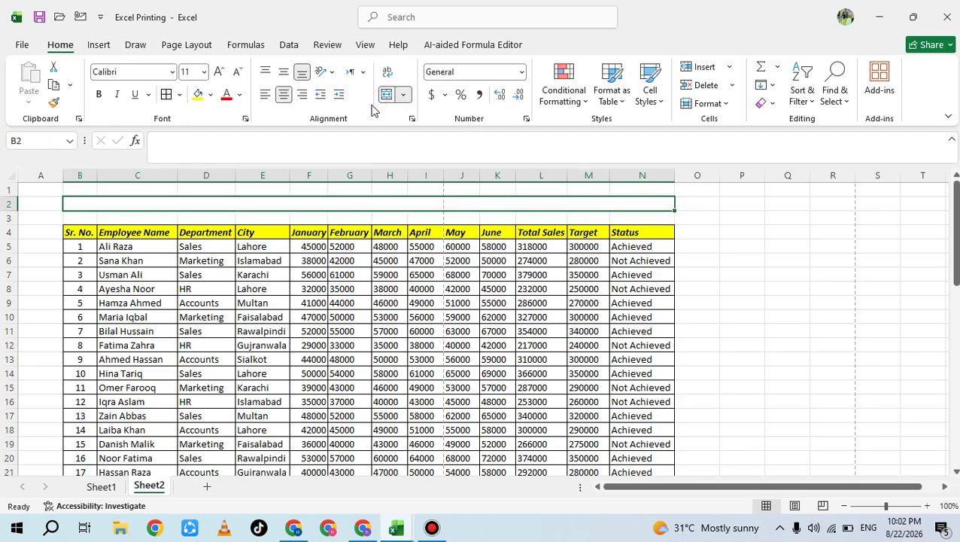
# - Copy the "Professional Page Printing Sheet" title from Sheet1 and paste it into row 2 above the Sheet2 table
pyautogui.click(103, 488)
pyautogui.scroll(4, 238, 301)
pyautogui.click(293, 209)
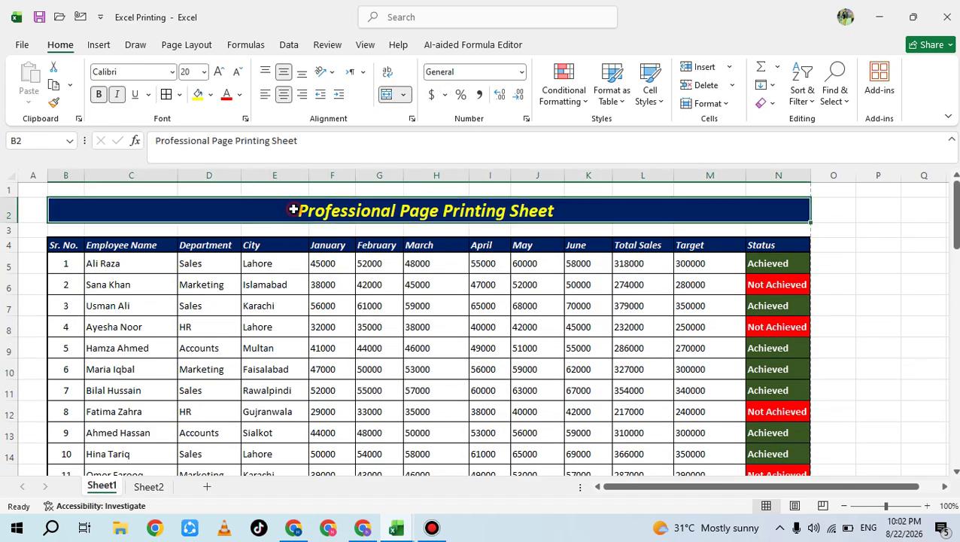
pyautogui.hotkey('ctrl', 'c')
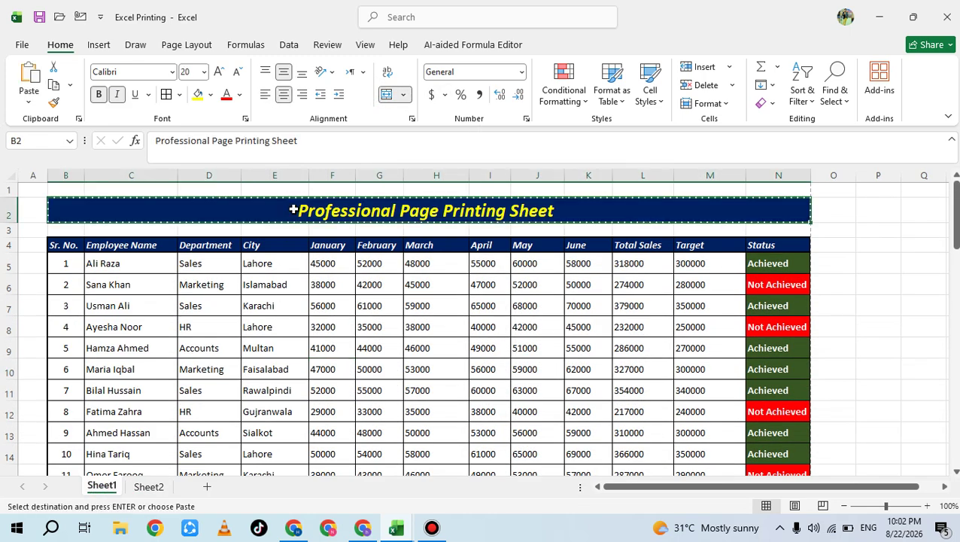
pyautogui.click(148, 487)
pyautogui.hotkey('ctrl', 'c')
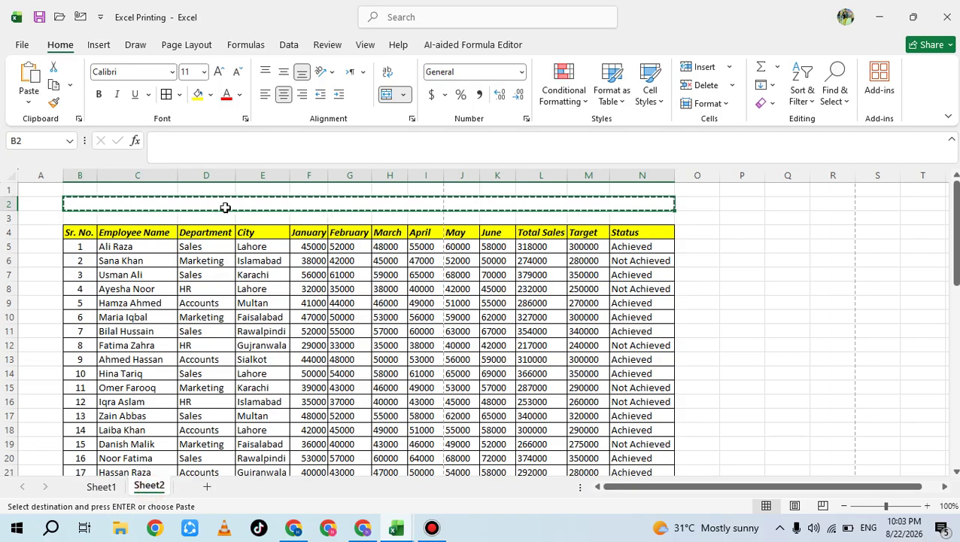
pyautogui.click(103, 487)
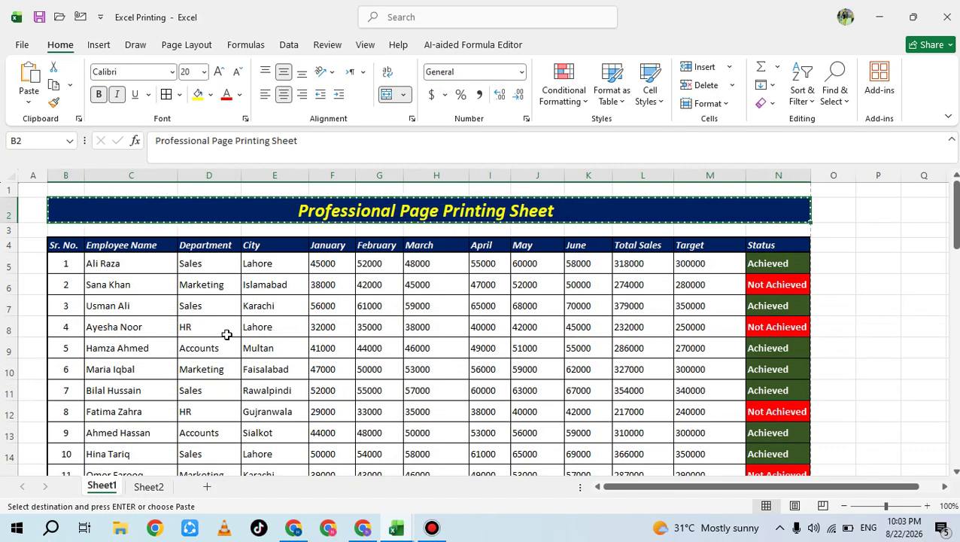
pyautogui.click(149, 487)
pyautogui.moveTo(164, 444); pyautogui.dragTo(177, 233)
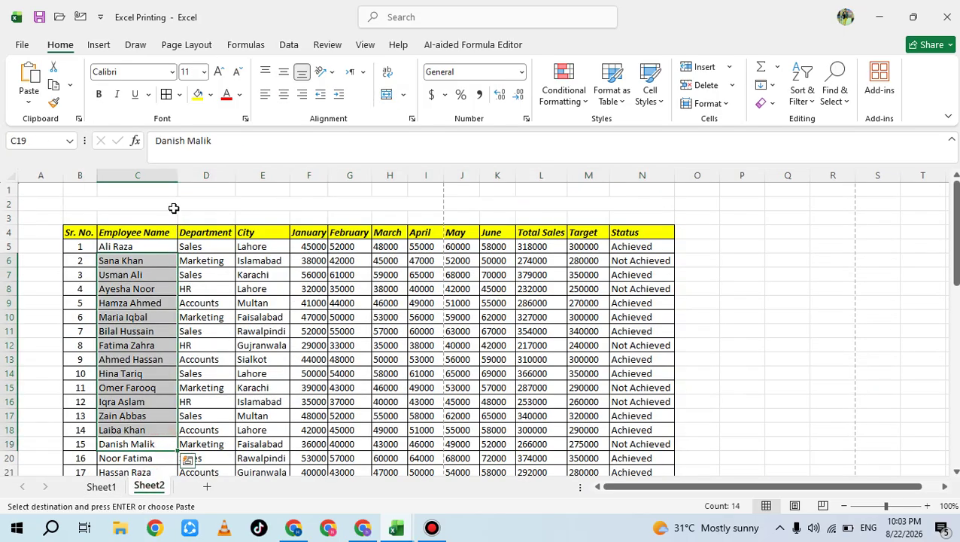
pyautogui.click(174, 206)
pyautogui.hotkey('ctrl', 'v')
pyautogui.click(365, 329)
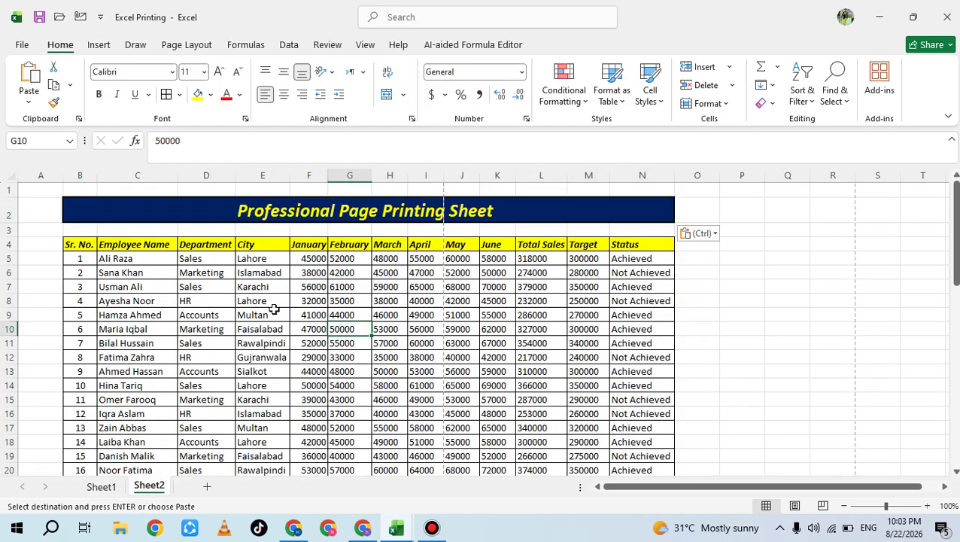
# - Check in the print preview how the Sheet2 table spreads across its pages, and return to the worksheet
pyautogui.scroll(-14, 493, 330)
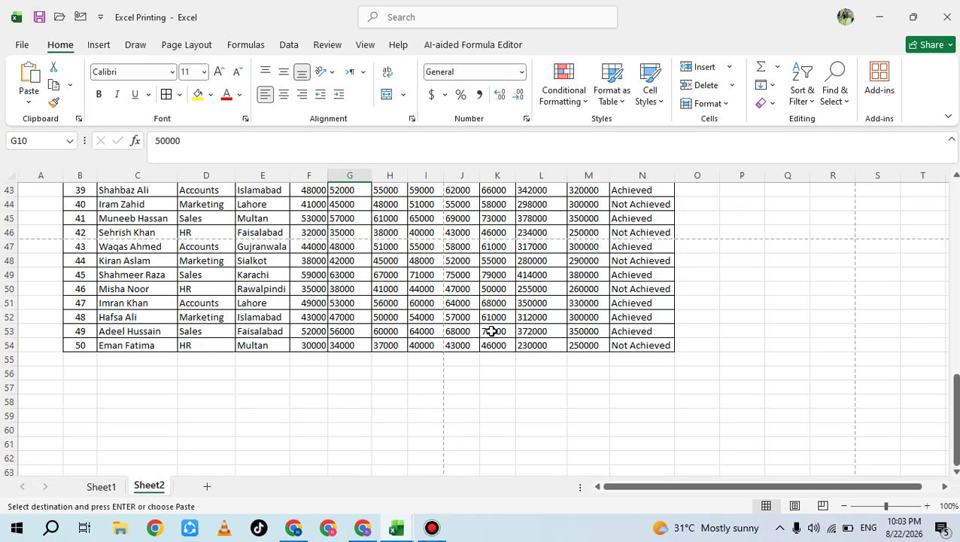
pyautogui.hotkey('ctrl', 'p')
pyautogui.scroll(-3, 703, 285)
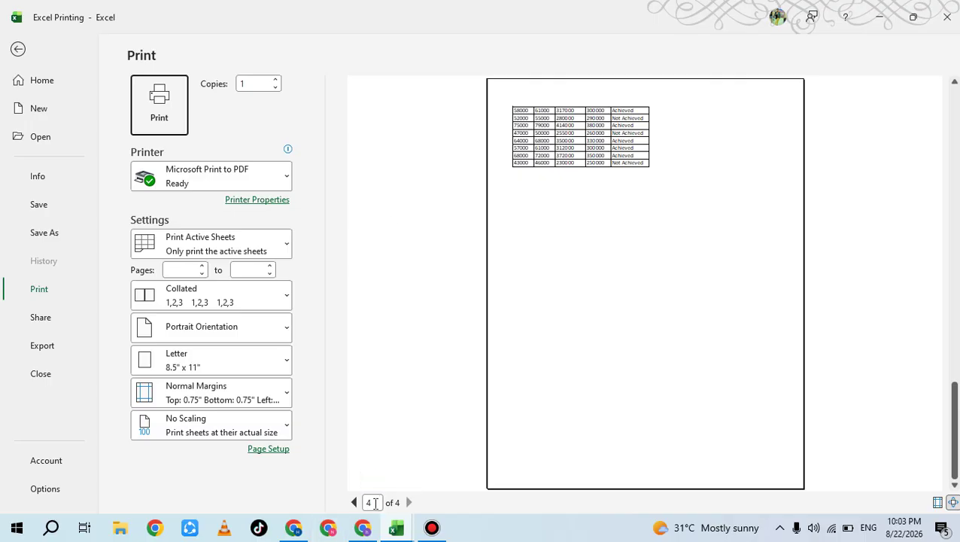
pyautogui.click(370, 502)
pyautogui.click(433, 423)
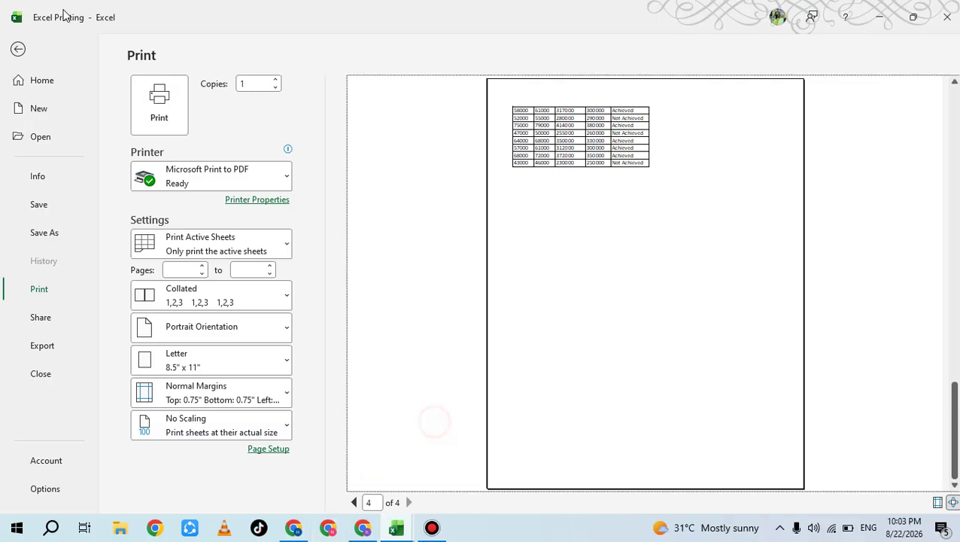
pyautogui.click(20, 49)
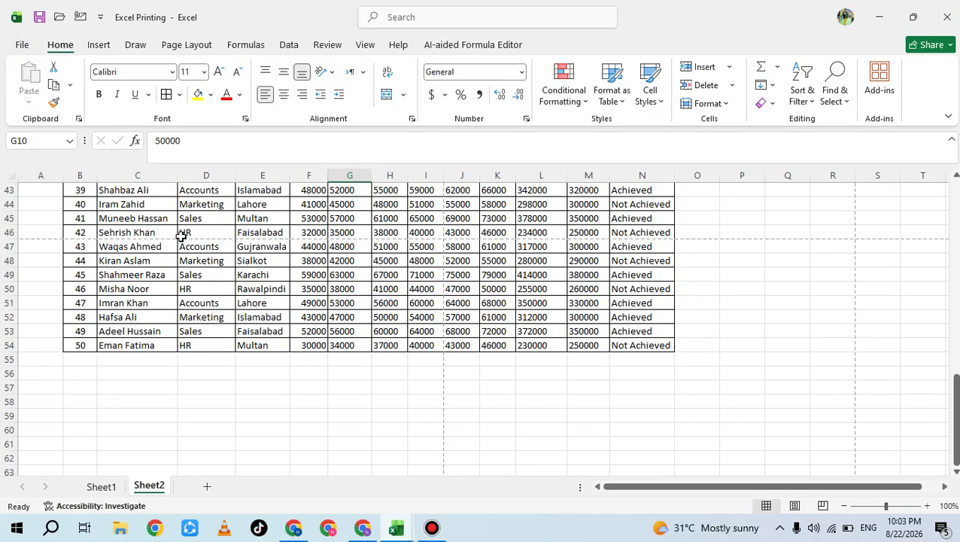
pyautogui.scroll(14, 487, 315)
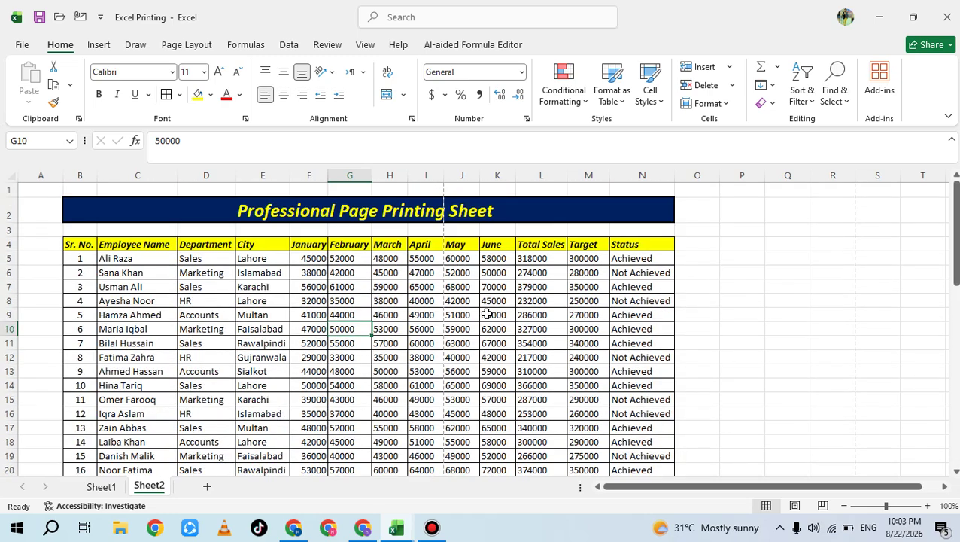
# - Examine the colour coding of the Achieved and Not Achieved entries in Sheet1's Status column
pyautogui.click(106, 487)
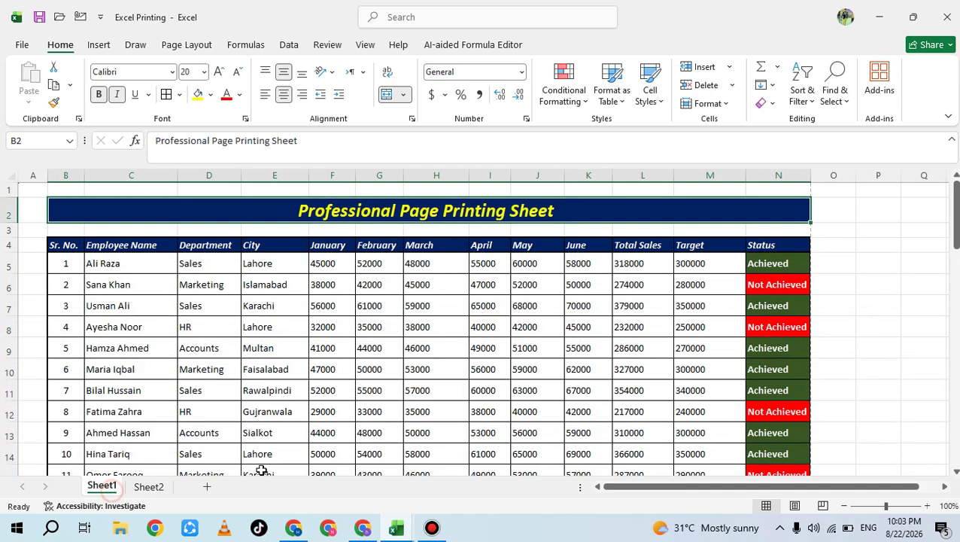
pyautogui.click(762, 267)
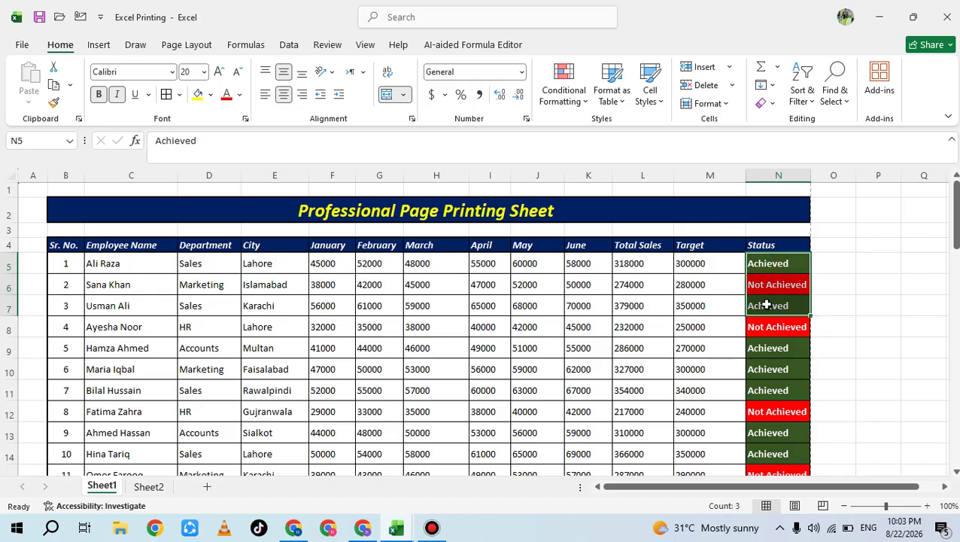
pyautogui.click(764, 284)
pyautogui.click(762, 264)
pyautogui.click(763, 288)
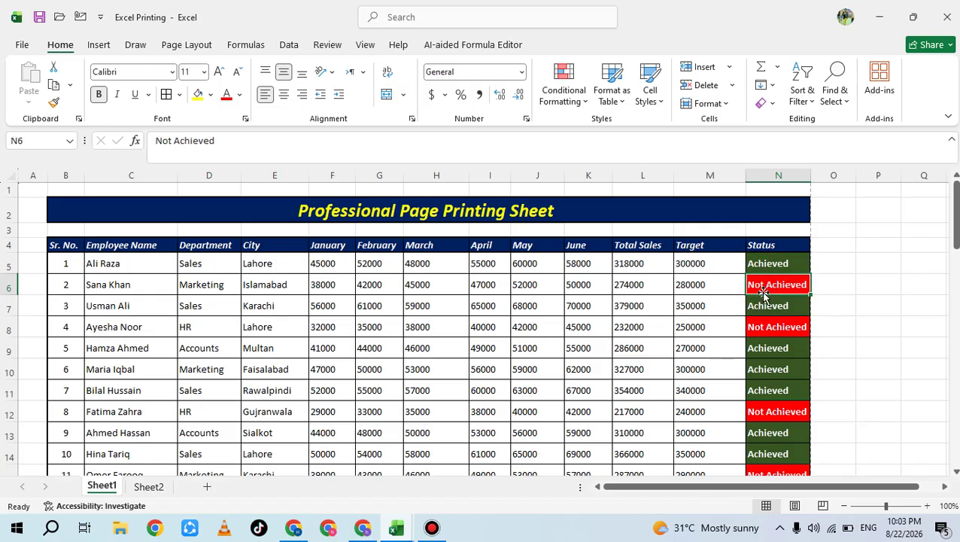
pyautogui.scroll(-1, 763, 286)
pyautogui.scroll(1, 756, 275)
# - Change the status in Sheet1 cell N10 to "Not Achieved" and check the colours down the Status column
pyautogui.click(772, 366)
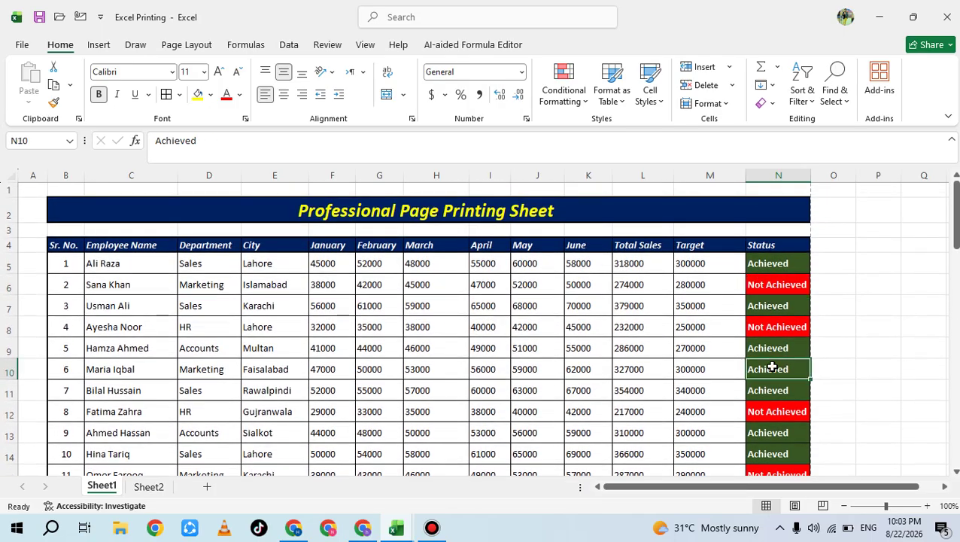
pyautogui.write('Not')
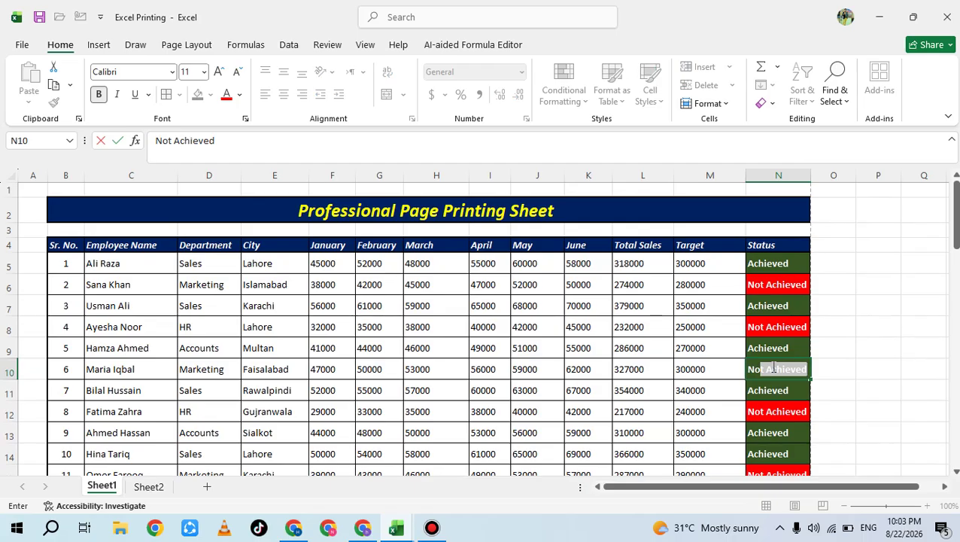
pyautogui.press('Return')
pyautogui.scroll(-8, 772, 366)
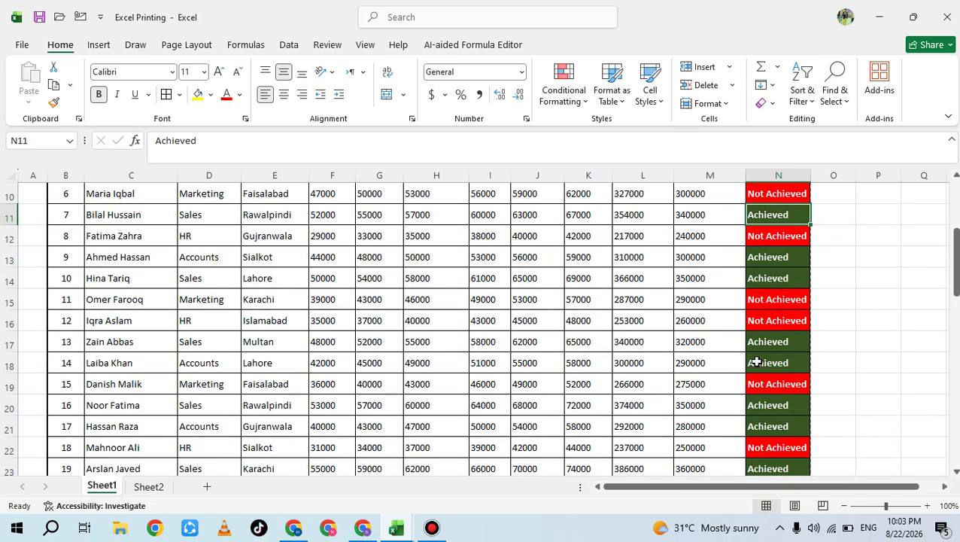
pyautogui.scroll(-4, 779, 325)
pyautogui.scroll(5, 199, 401)
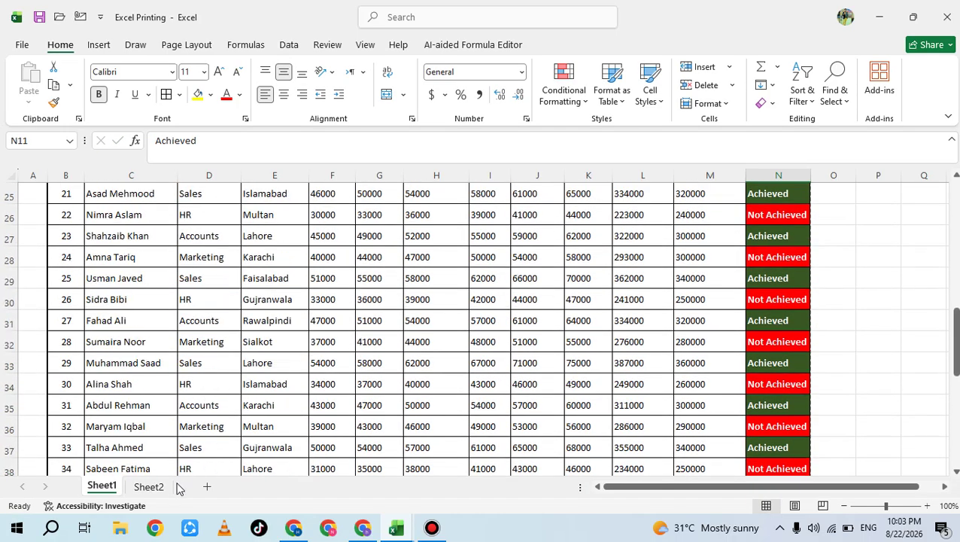
# - Add a Text That Contains conditional formatting rule for "Achieved" to Sheet2's Status cells N5:N54 with a custom dark green fill
pyautogui.click(148, 486)
pyautogui.moveTo(631, 258); pyautogui.dragTo(617, 442)
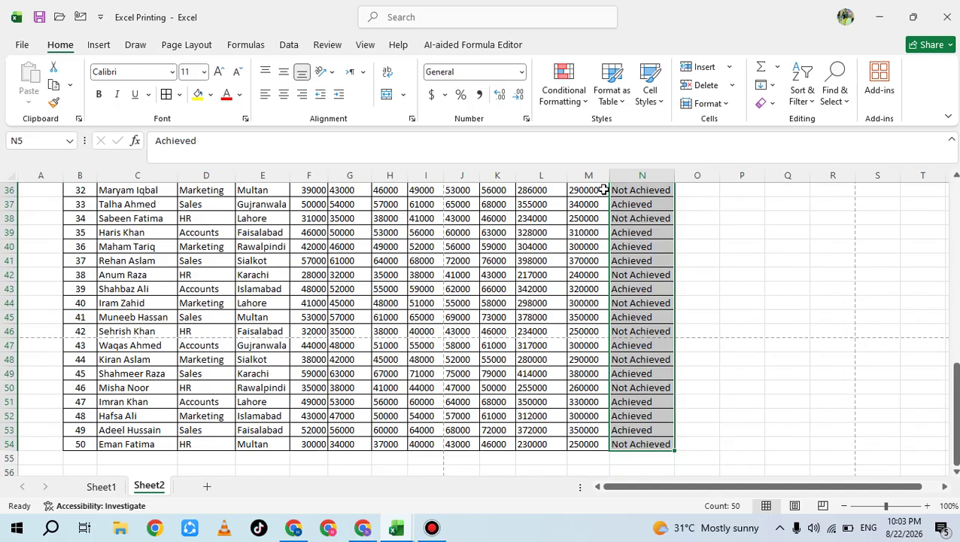
pyautogui.click(570, 98)
pyautogui.moveTo(590, 123)
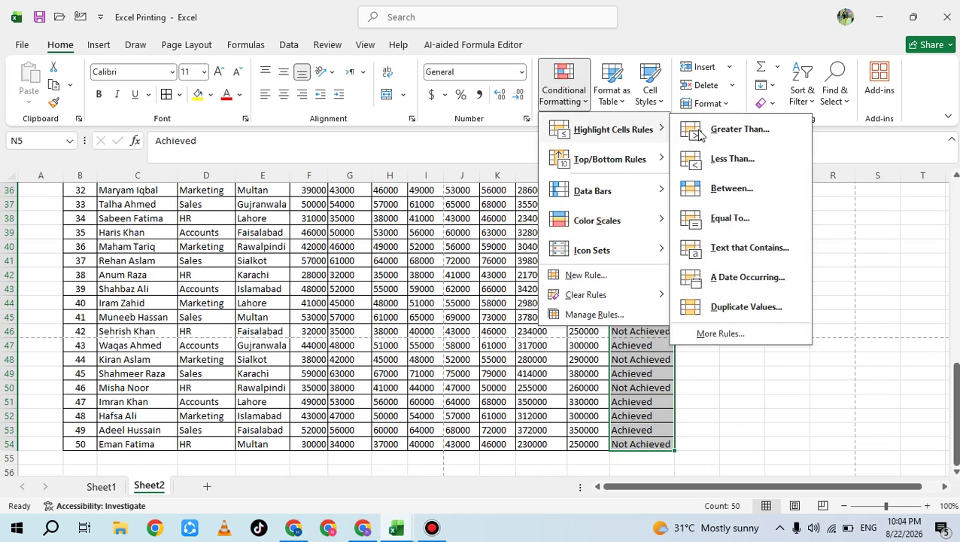
pyautogui.click(759, 251)
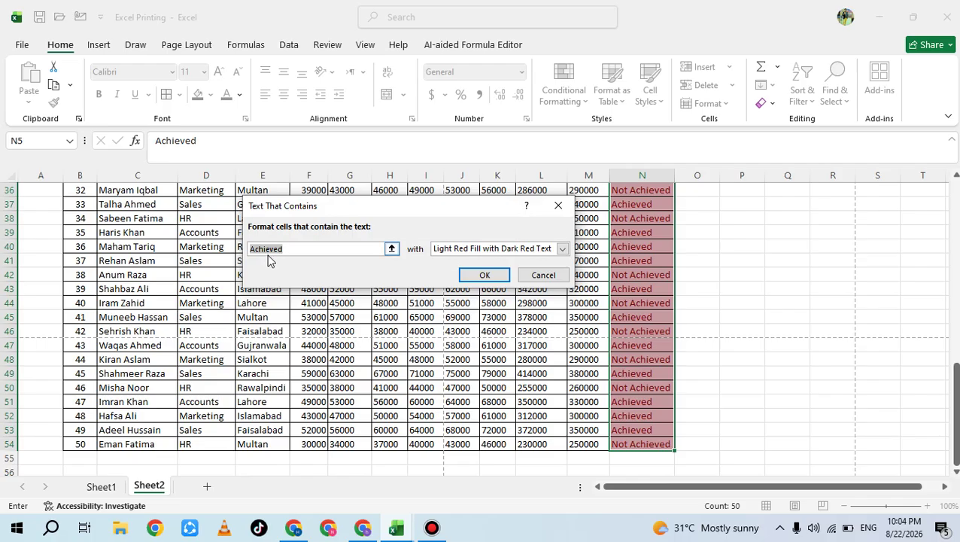
pyautogui.click(561, 250)
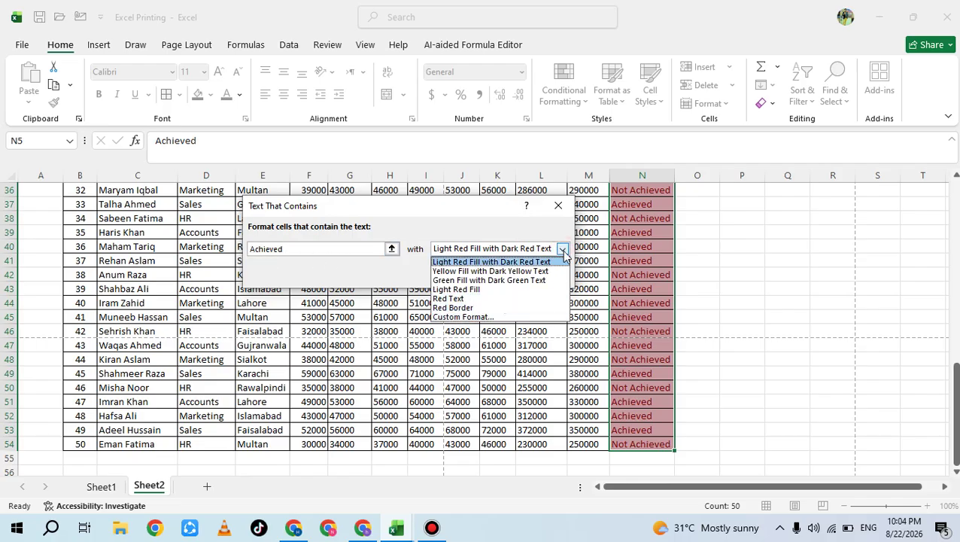
pyautogui.click(452, 318)
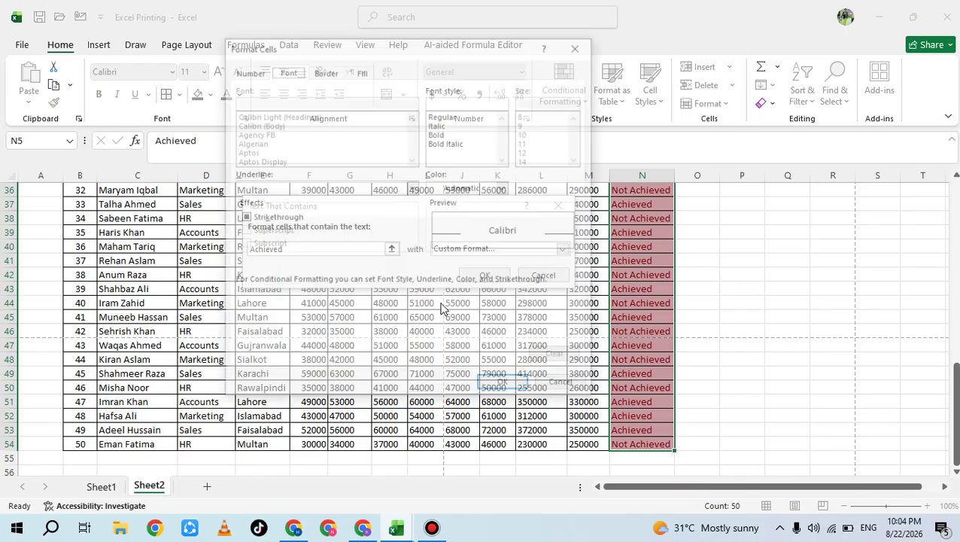
pyautogui.click(325, 70)
pyautogui.click(362, 71)
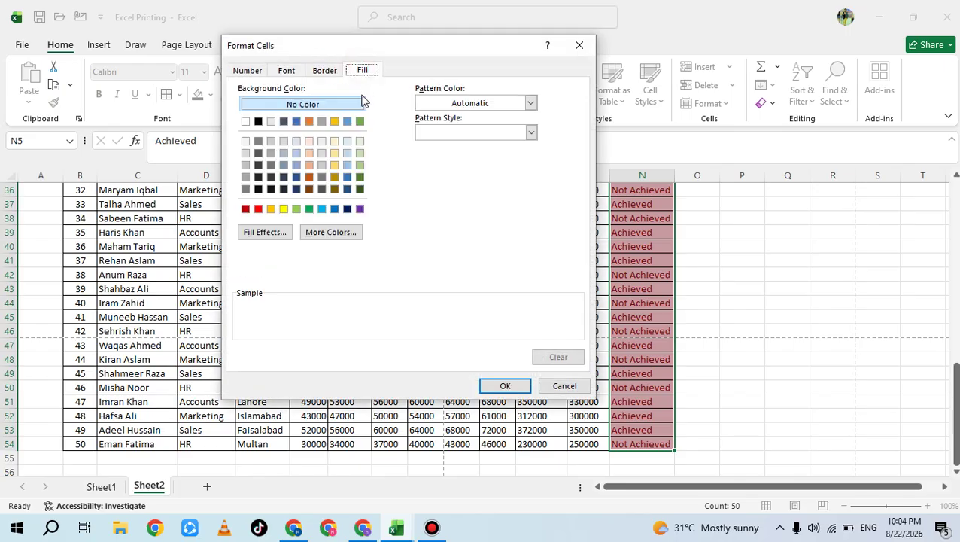
pyautogui.click(360, 189)
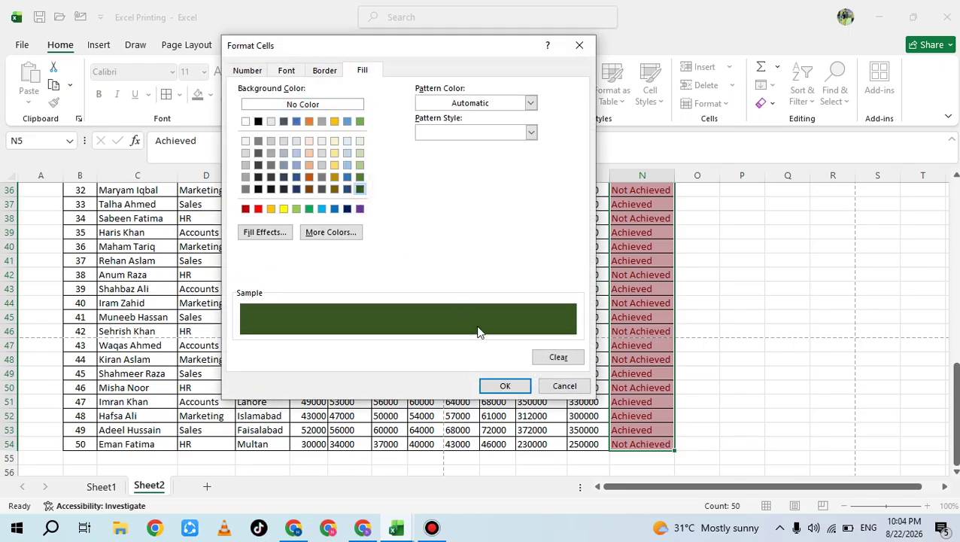
pyautogui.click(504, 386)
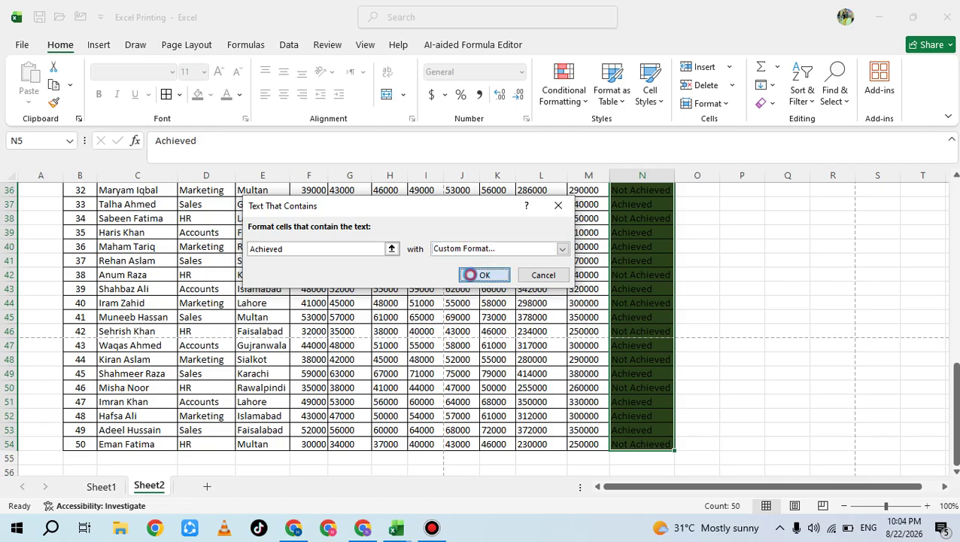
pyautogui.click(484, 275)
pyautogui.scroll(12, 632, 287)
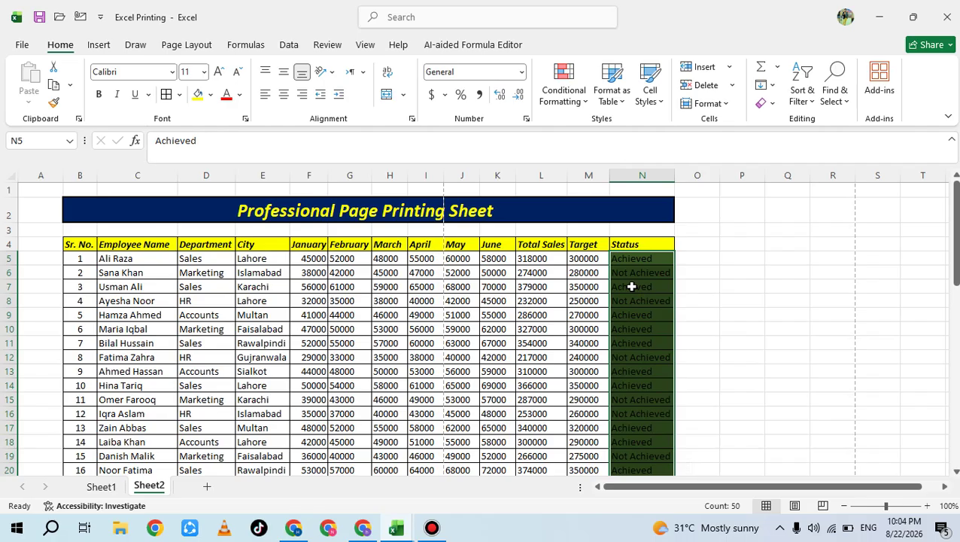
pyautogui.click(589, 299)
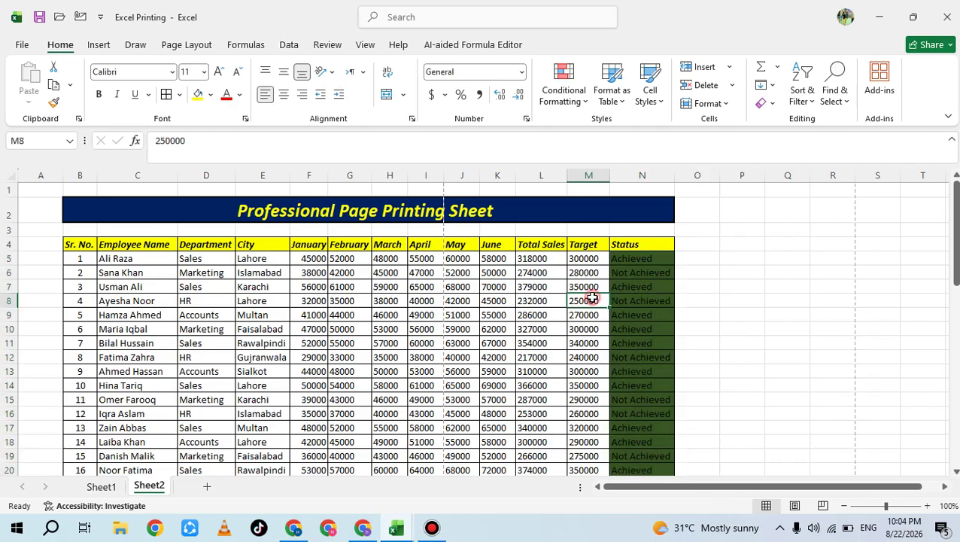
# - Set the font colour of the Status cells N5:N54 on Sheet2 to white
pyautogui.moveTo(624, 263); pyautogui.dragTo(628, 450)
pyautogui.scroll(5, 669, 408)
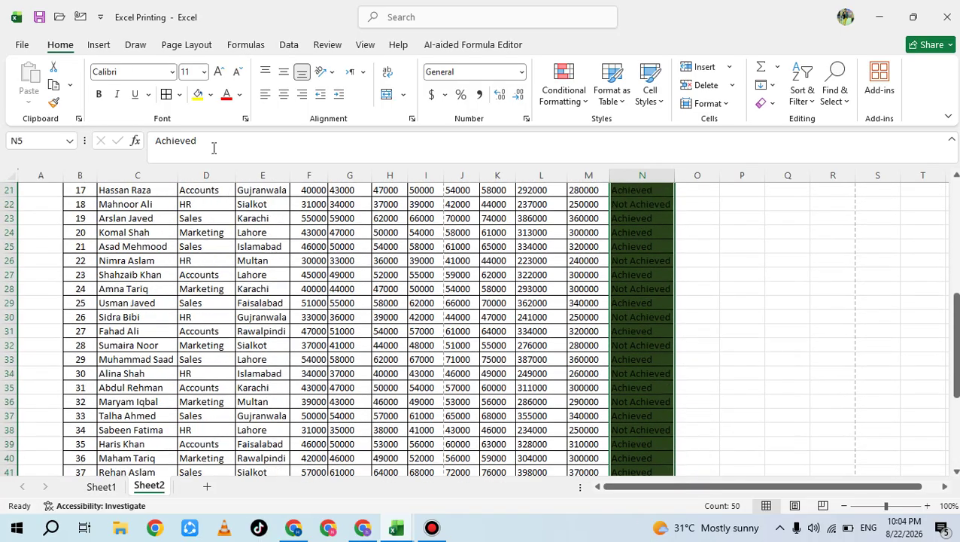
pyautogui.click(239, 94)
pyautogui.click(231, 186)
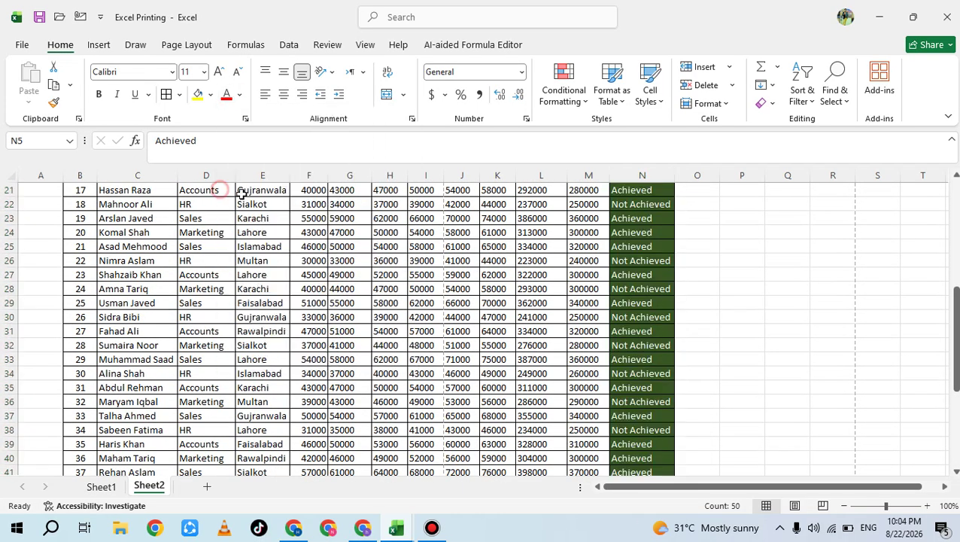
# - Add a Text That Contains conditional formatting rule for "Not Achieved" to Sheet2's Status cells N5:N54 with a custom red fill
pyautogui.scroll(7, 282, 184)
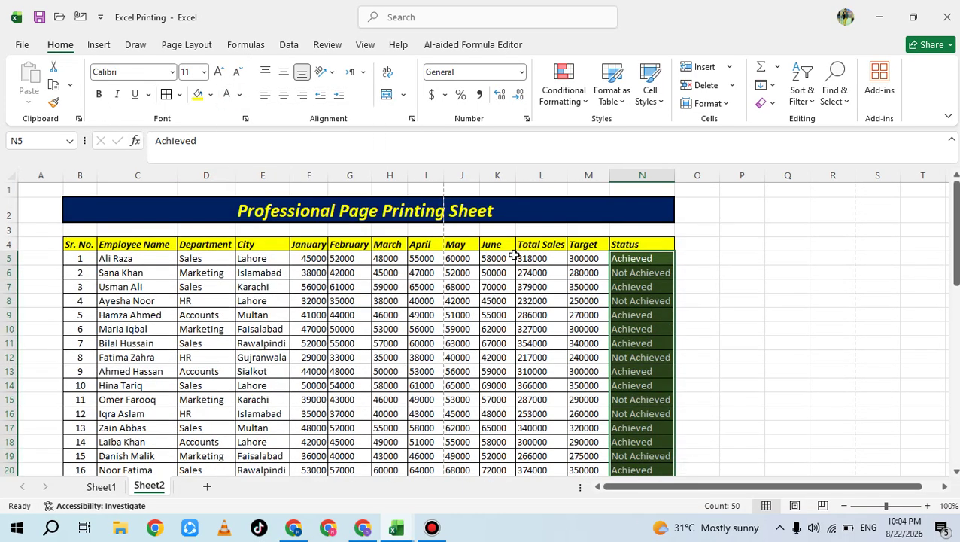
pyautogui.click(563, 96)
pyautogui.moveTo(639, 128)
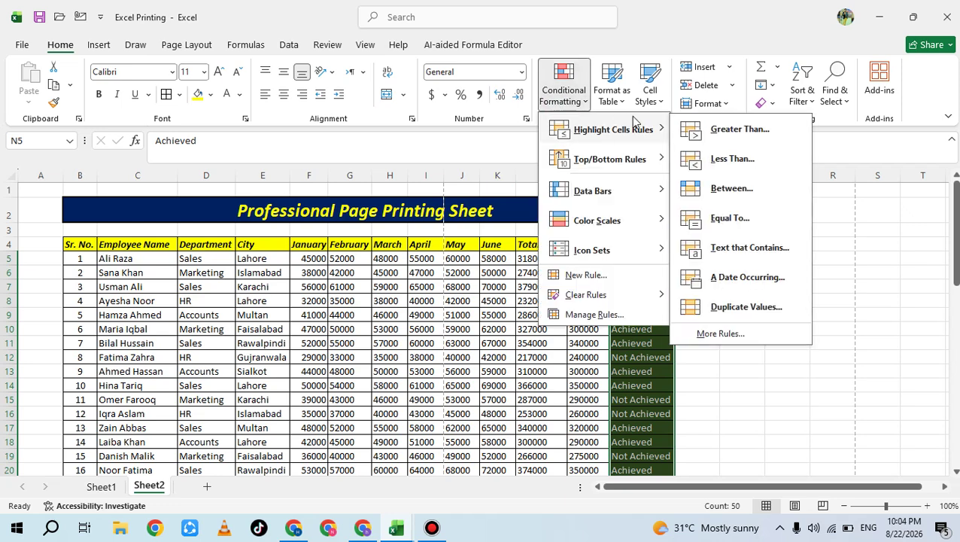
pyautogui.click(775, 252)
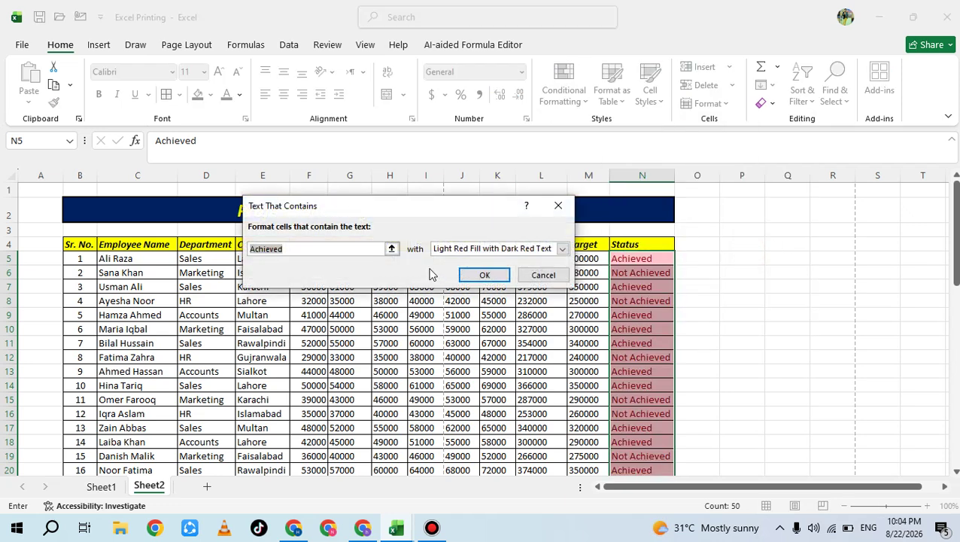
pyautogui.write('Not ')
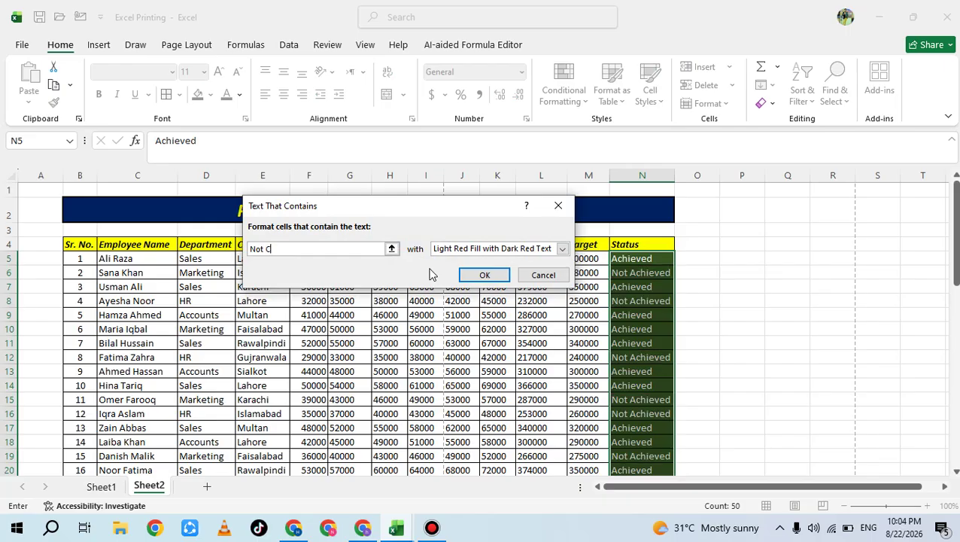
pyautogui.write('Achieved')
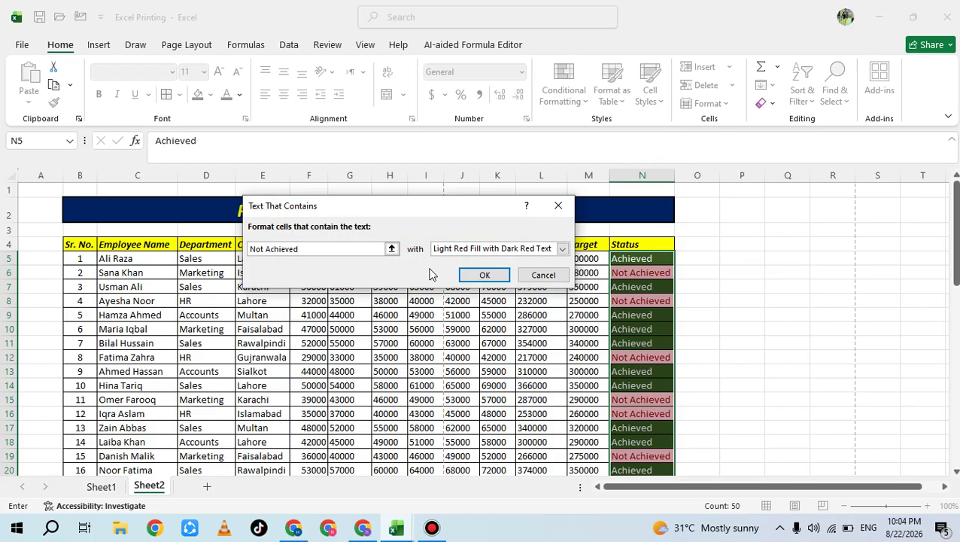
pyautogui.click(563, 249)
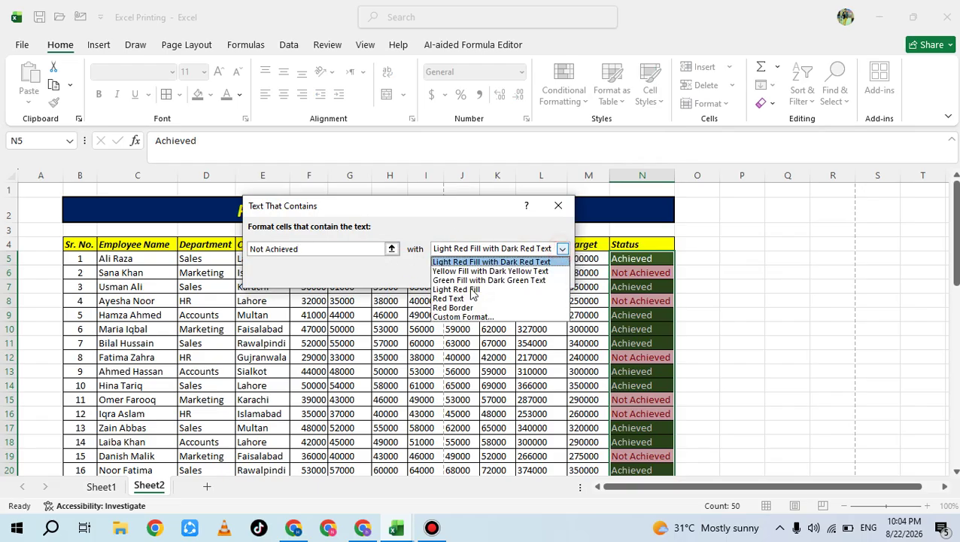
pyautogui.click(438, 317)
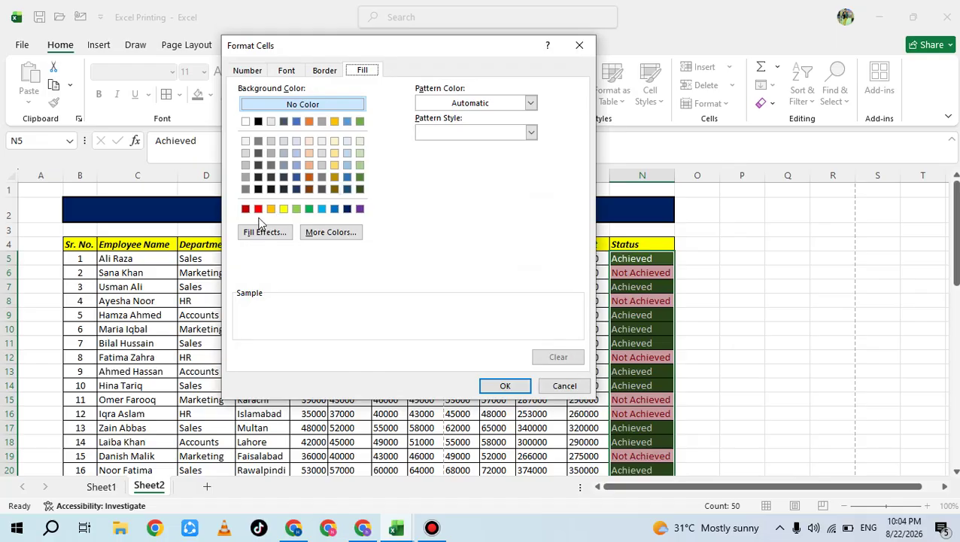
pyautogui.click(258, 208)
pyautogui.click(497, 386)
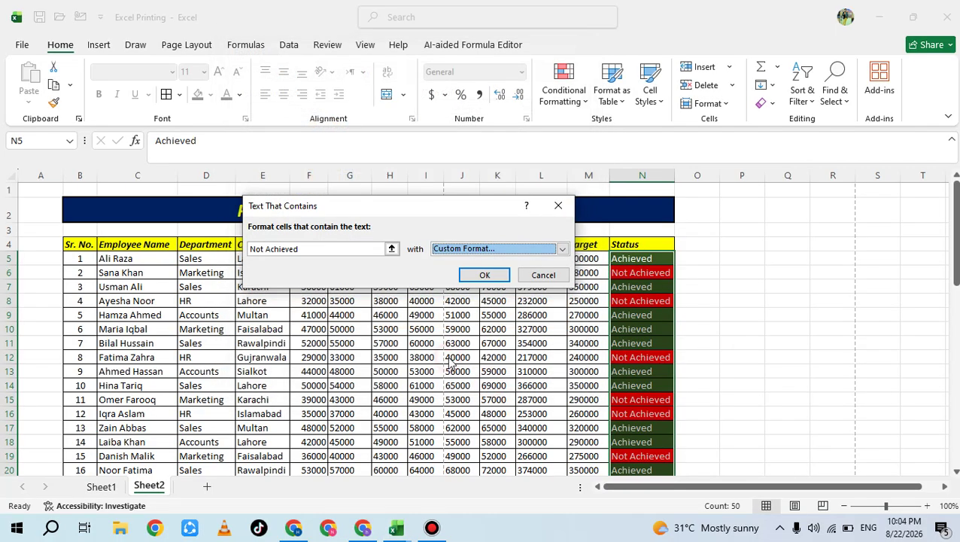
pyautogui.click(468, 275)
pyautogui.click(473, 340)
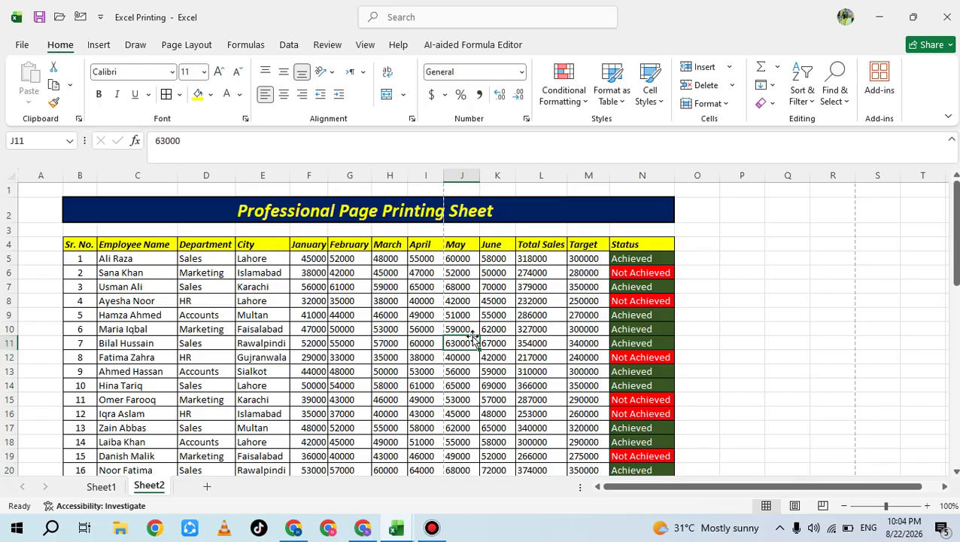
# - Set Sheet2's print scaling to Fit Sheet on One Page and inspect the print preview up close
pyautogui.scroll(-12, 511, 336)
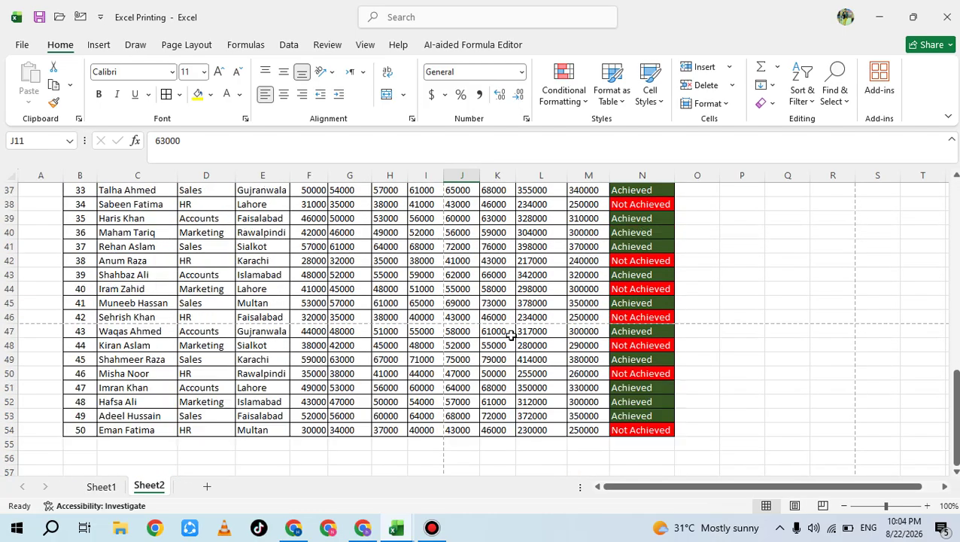
pyautogui.scroll(11, 511, 336)
pyautogui.hotkey('ctrl', 'p')
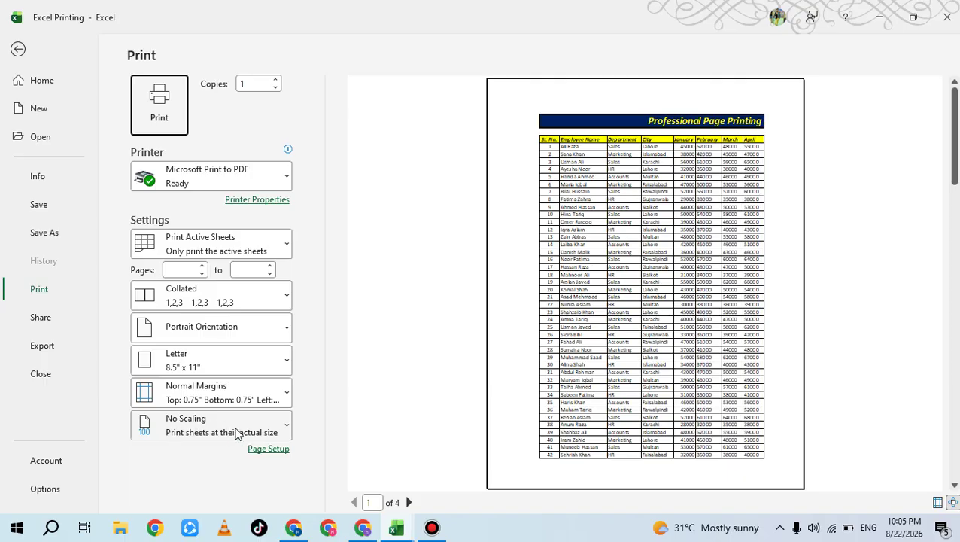
pyautogui.click(236, 433)
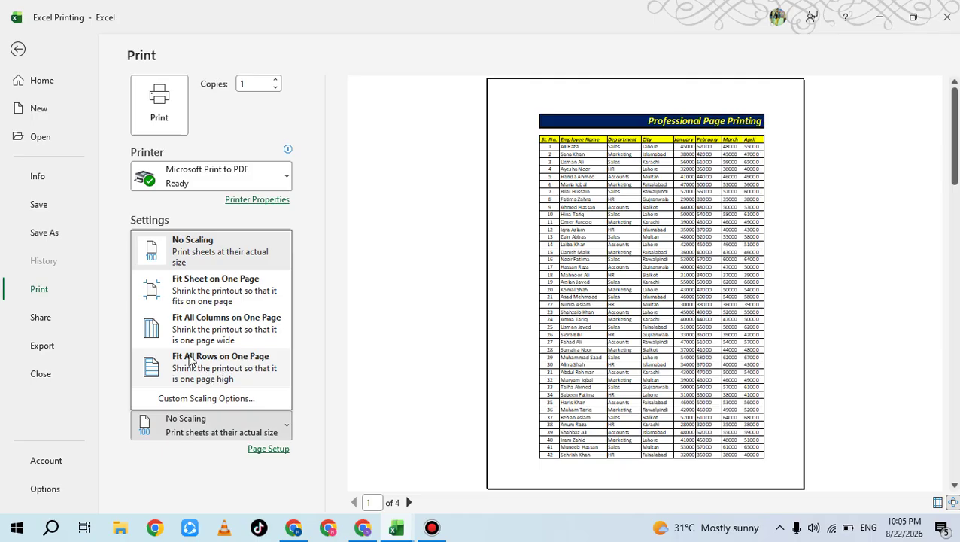
pyautogui.click(210, 286)
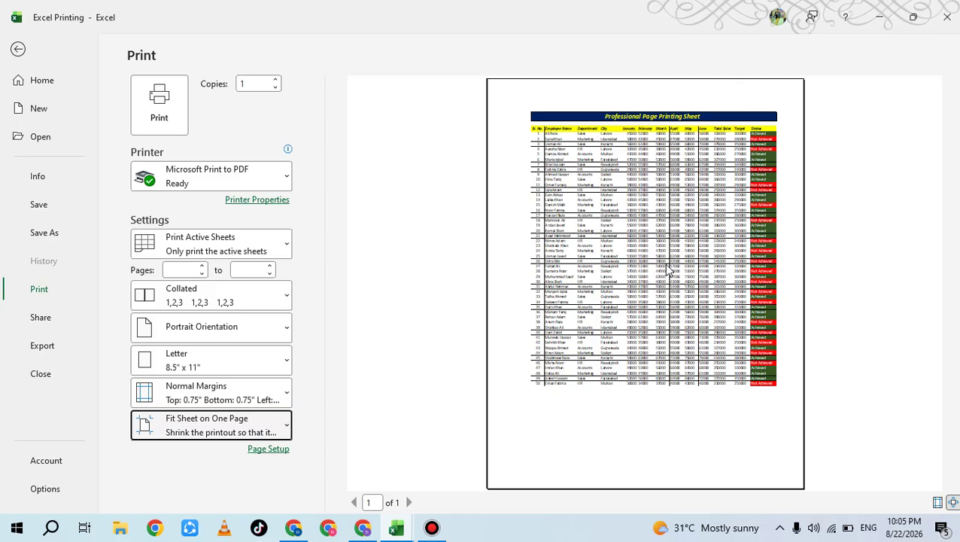
pyautogui.click(668, 272)
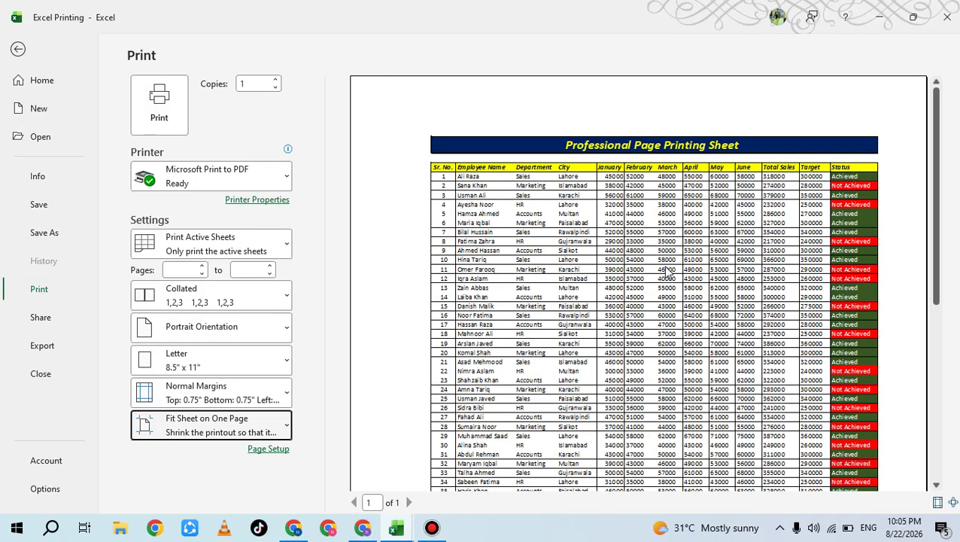
pyautogui.click(666, 271)
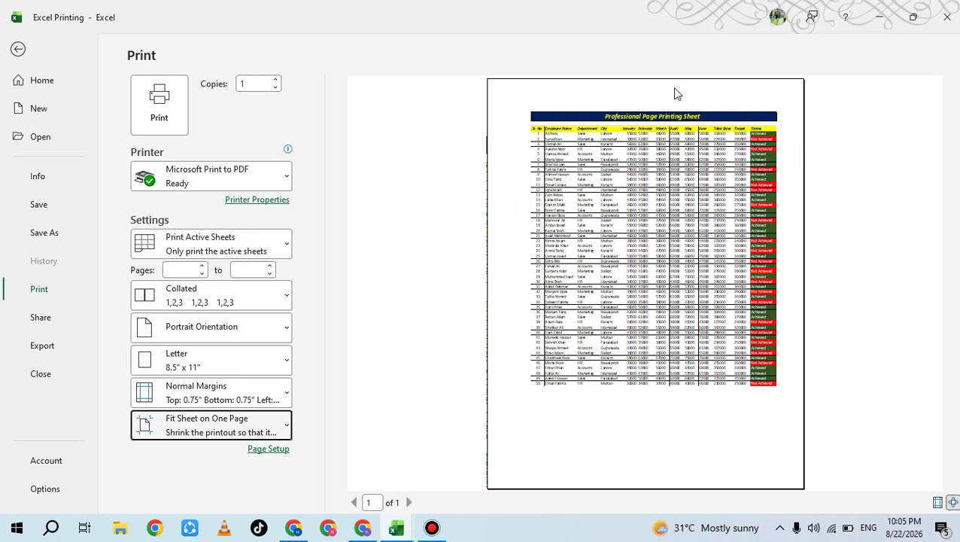
pyautogui.click(18, 49)
# - Open Sheet2's custom page setup from the print settings and set the top margin to 0.5 inches
pyautogui.scroll(-11, 392, 301)
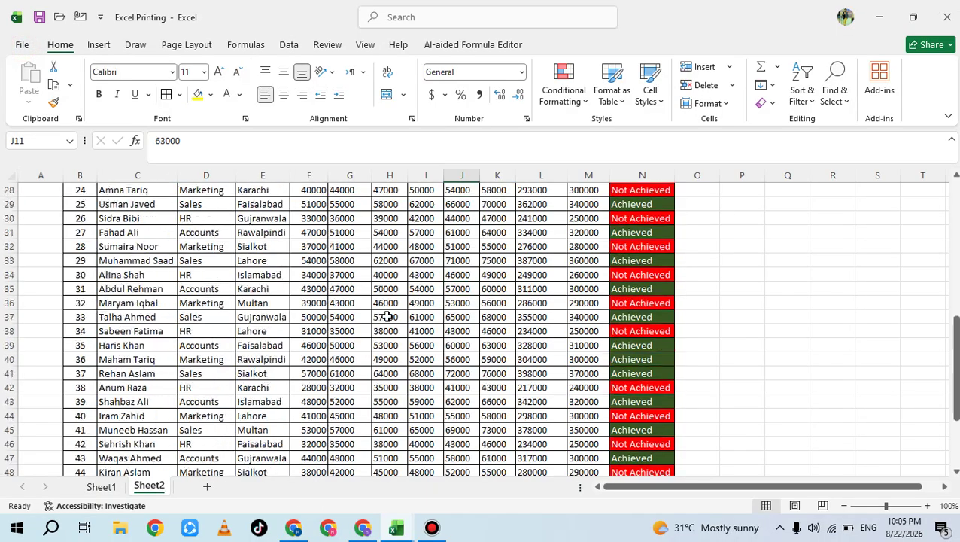
pyautogui.hotkey('ctrl', 'p')
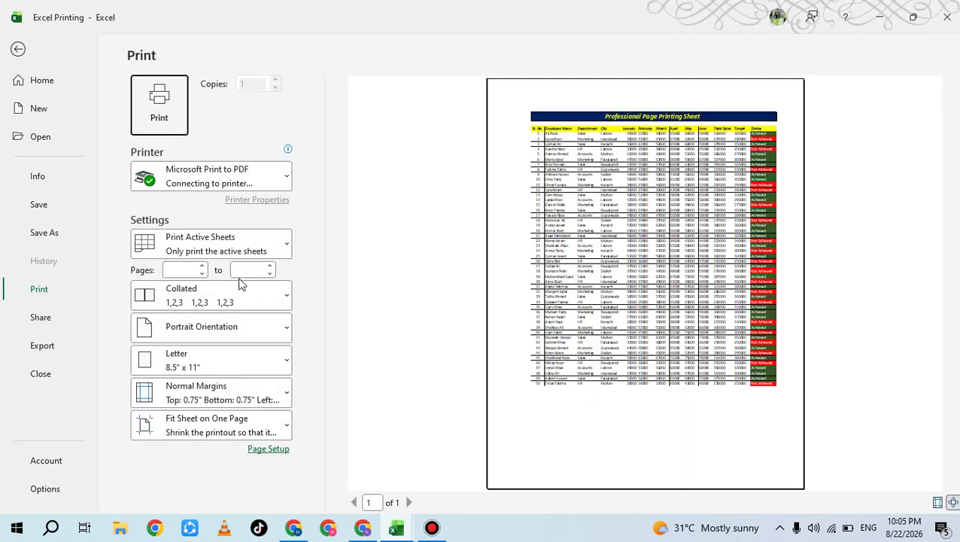
pyautogui.click(196, 423)
pyautogui.click(195, 401)
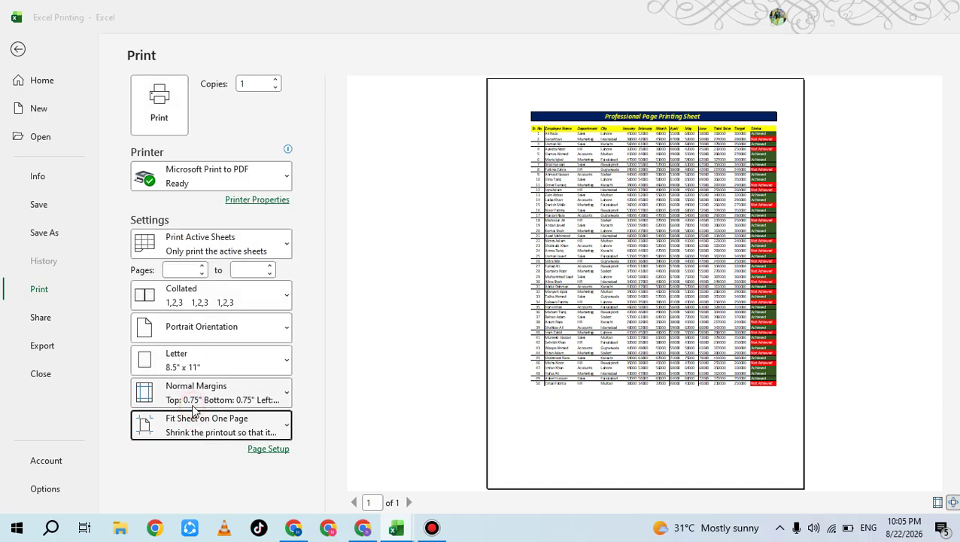
pyautogui.moveTo(358, 69); pyautogui.dragTo(241, 57)
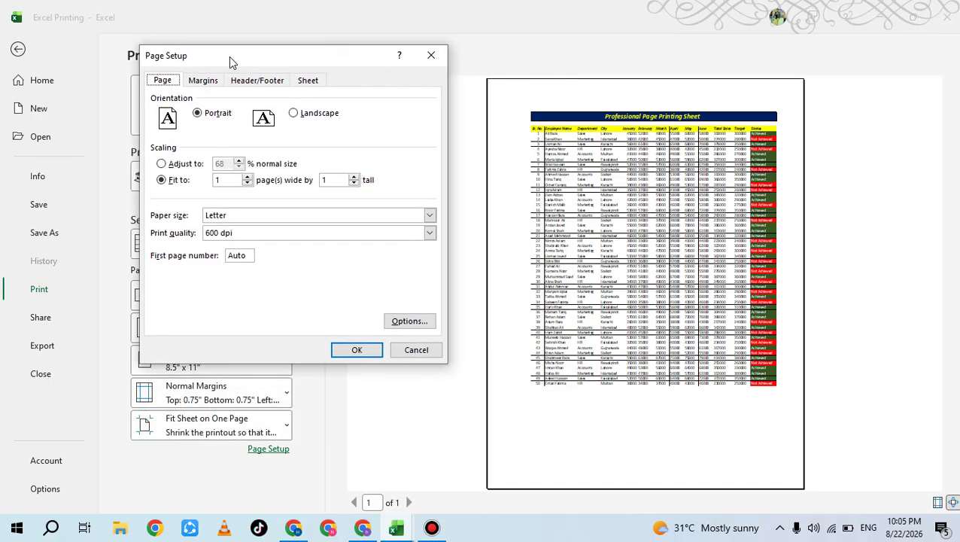
pyautogui.click(202, 80)
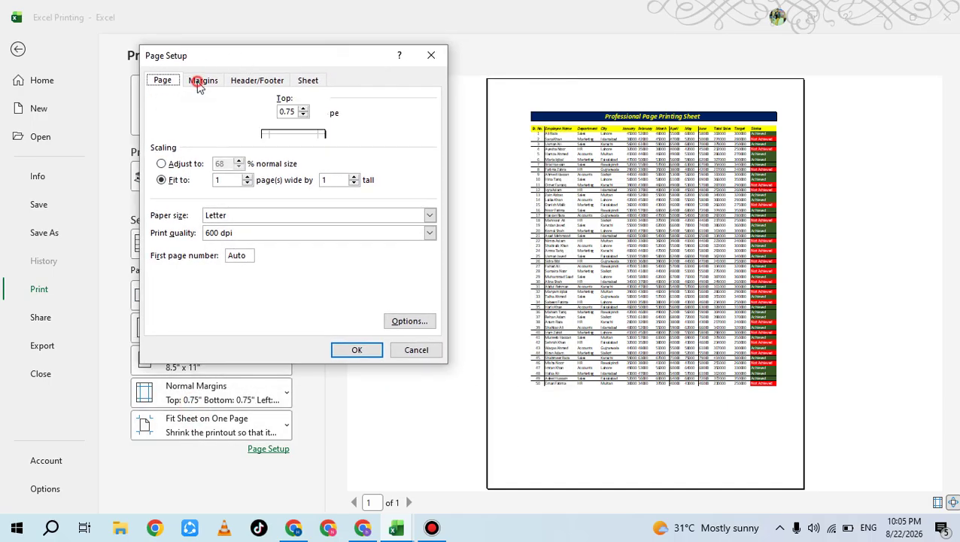
pyautogui.click(302, 115)
pyautogui.click(302, 115)
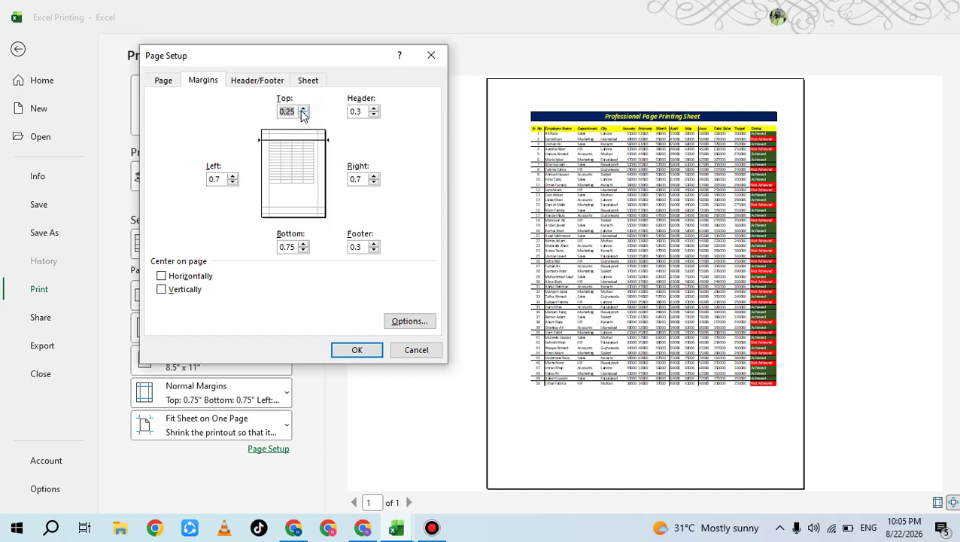
pyautogui.click(302, 109)
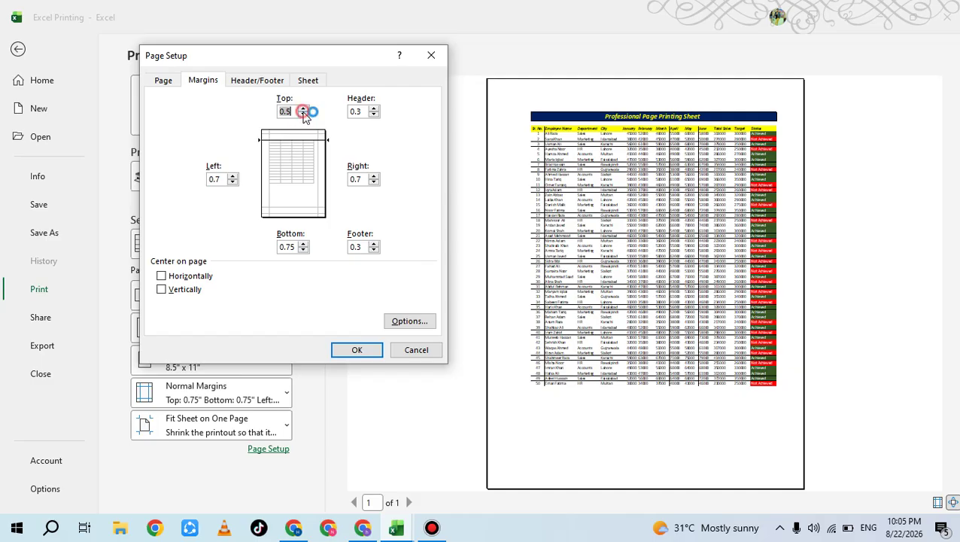
# - Set the bottom page margin to 0.5 inches
pyautogui.click(303, 250)
pyautogui.click(304, 250)
pyautogui.click(303, 250)
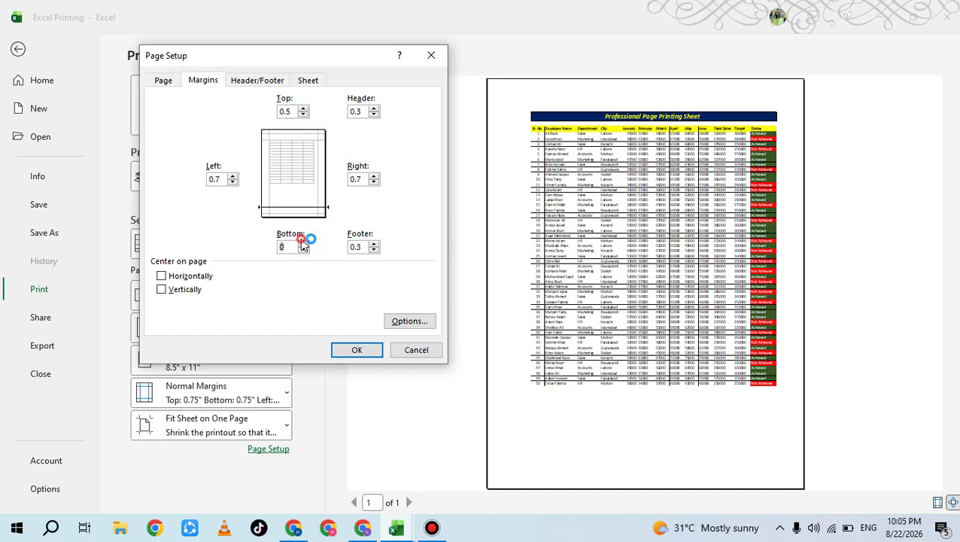
pyautogui.click(303, 243)
pyautogui.click(302, 243)
# - Set the left page margin to 0.2 inches, reduce the right margin as well, and apply the page setup
pyautogui.click(233, 182)
pyautogui.click(233, 182)
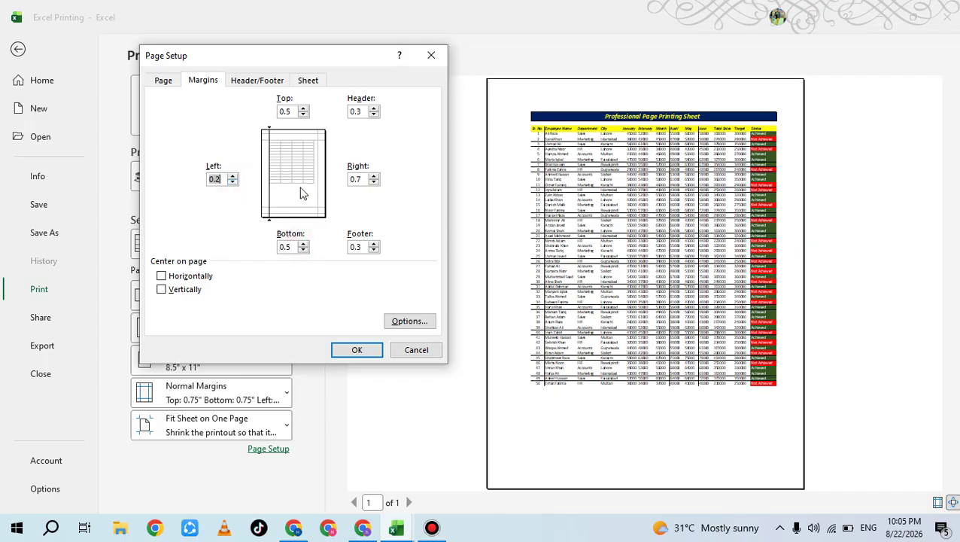
pyautogui.click(375, 182)
pyautogui.click(374, 182)
pyautogui.click(357, 350)
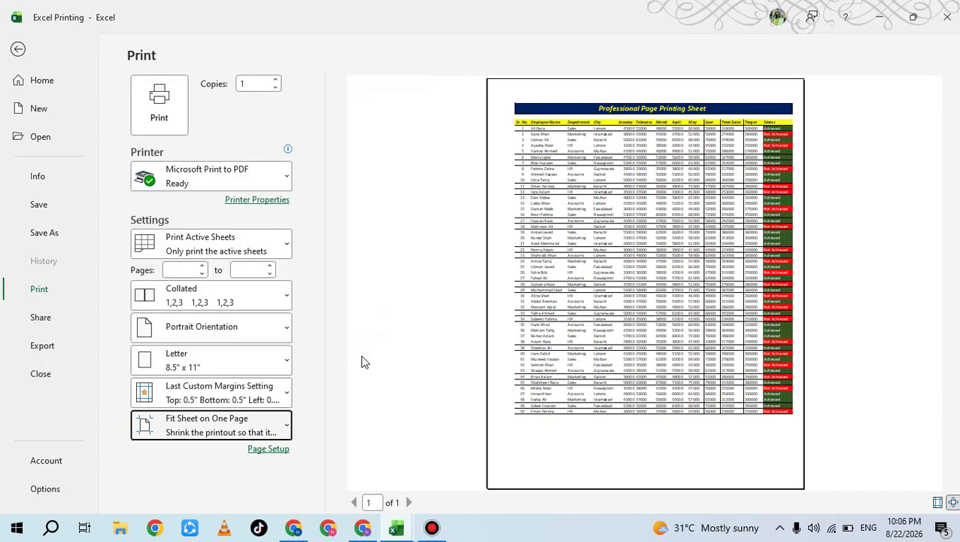
pyautogui.click(16, 50)
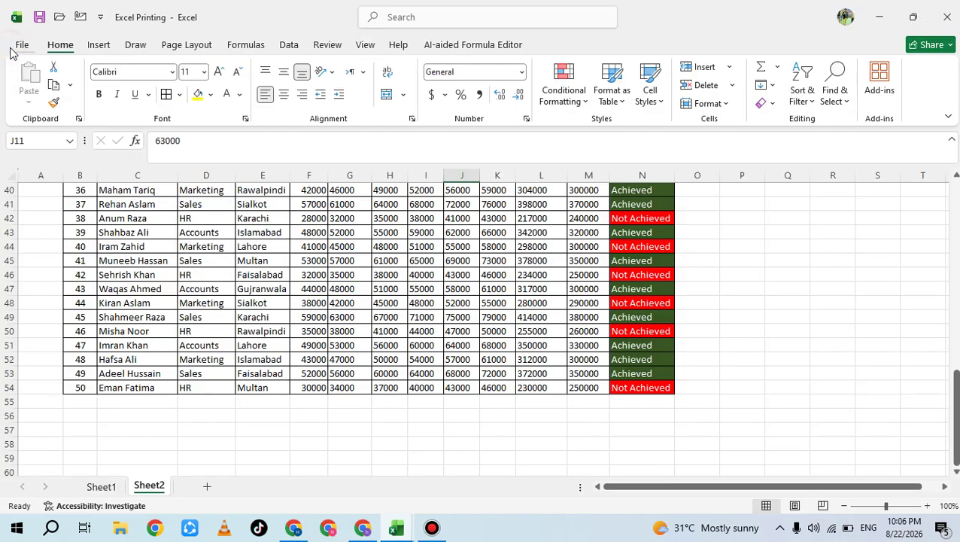
# - Narrow the empty column A in two stages, checking the table's placement in the print preview after each
pyautogui.scroll(13, 73, 225)
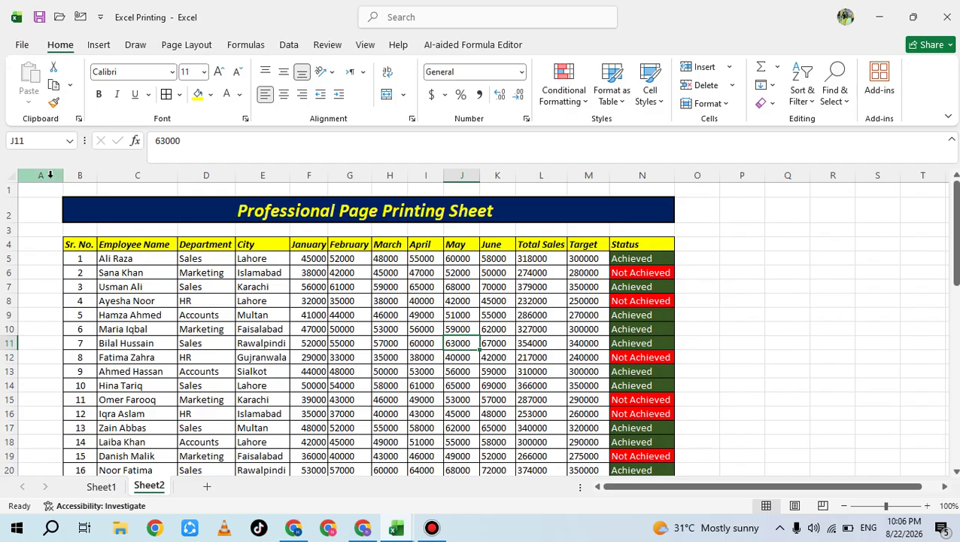
pyautogui.moveTo(63, 174); pyautogui.dragTo(52, 178)
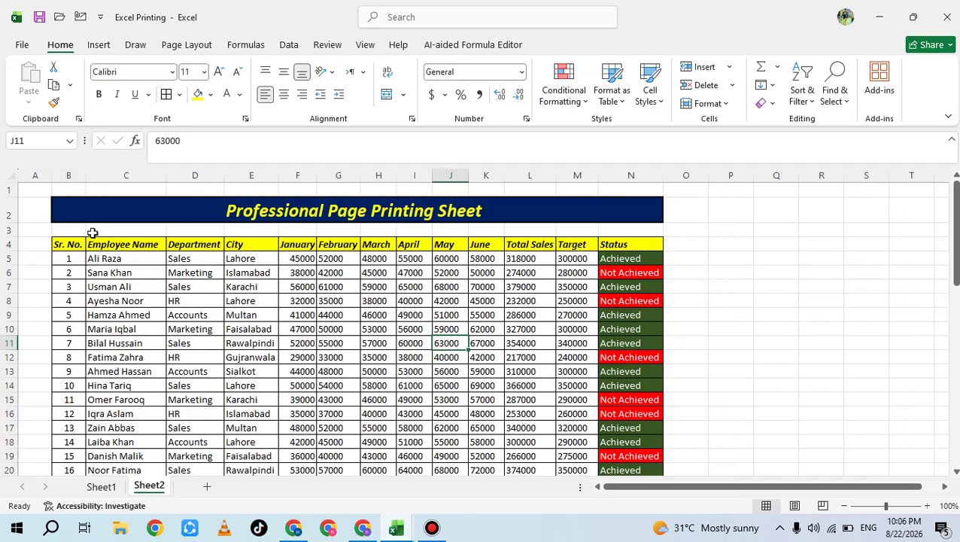
pyautogui.hotkey('ctrl', 'p')
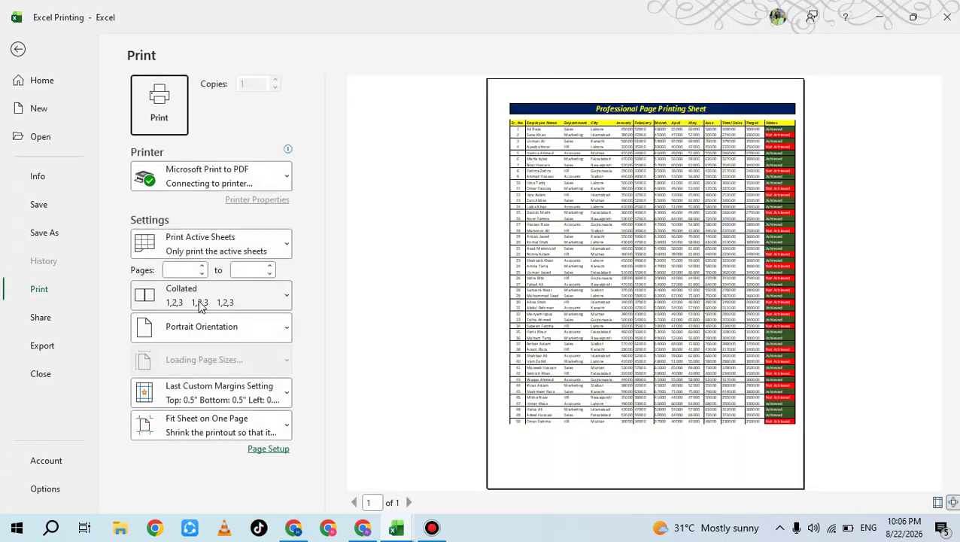
pyautogui.click(18, 49)
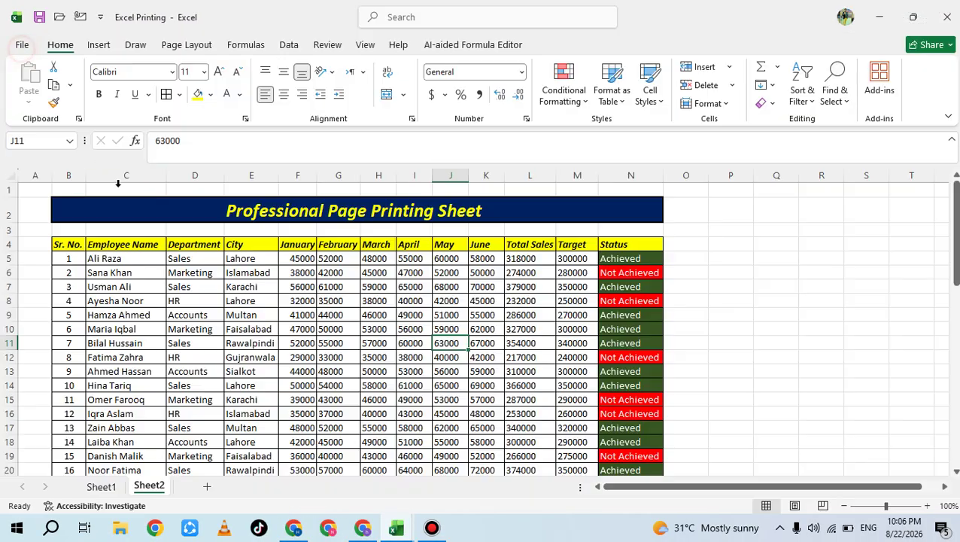
pyautogui.moveTo(47, 172); pyautogui.dragTo(37, 175)
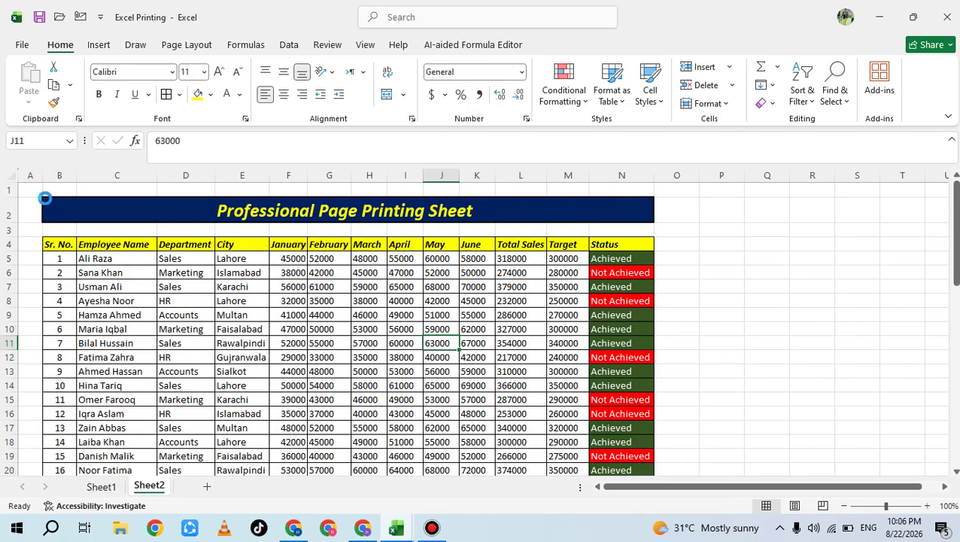
pyautogui.hotkey('ctrl', 'p')
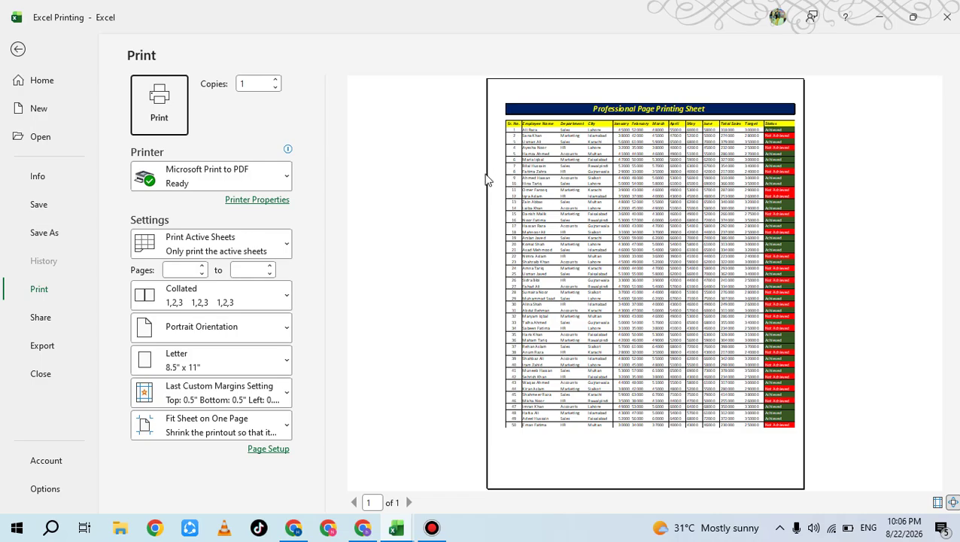
pyautogui.click(18, 50)
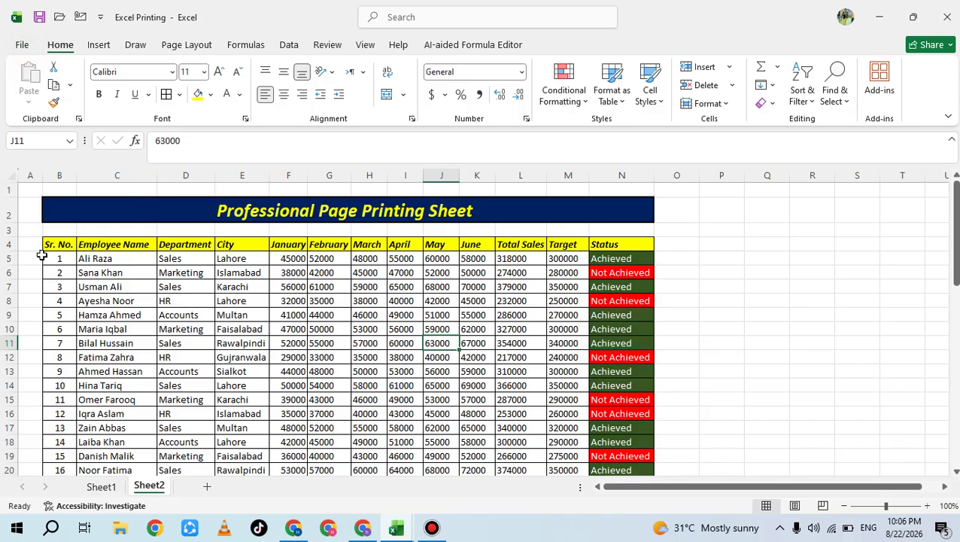
# - Select rows 5 to 54 of the employee table and increase their height uniformly
pyautogui.click(14, 258)
pyautogui.moveTo(45, 358); pyautogui.dragTo(81, 460)
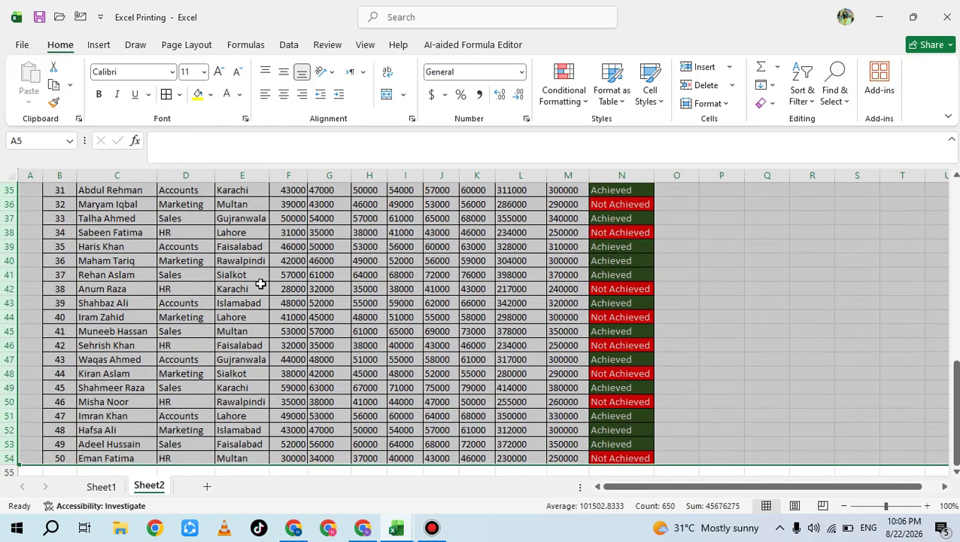
pyautogui.scroll(-4, 261, 282)
pyautogui.scroll(9, 259, 284)
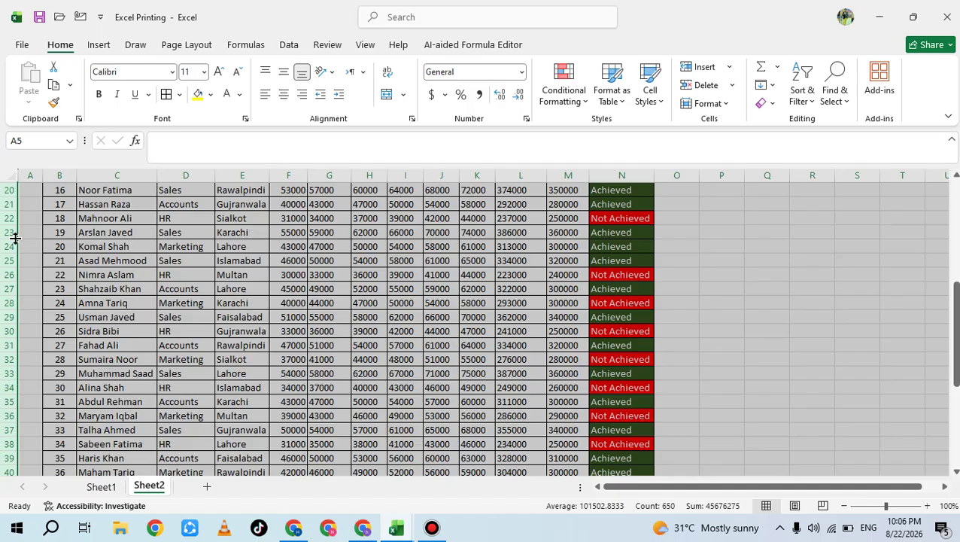
pyautogui.moveTo(15, 238); pyautogui.dragTo(9, 250)
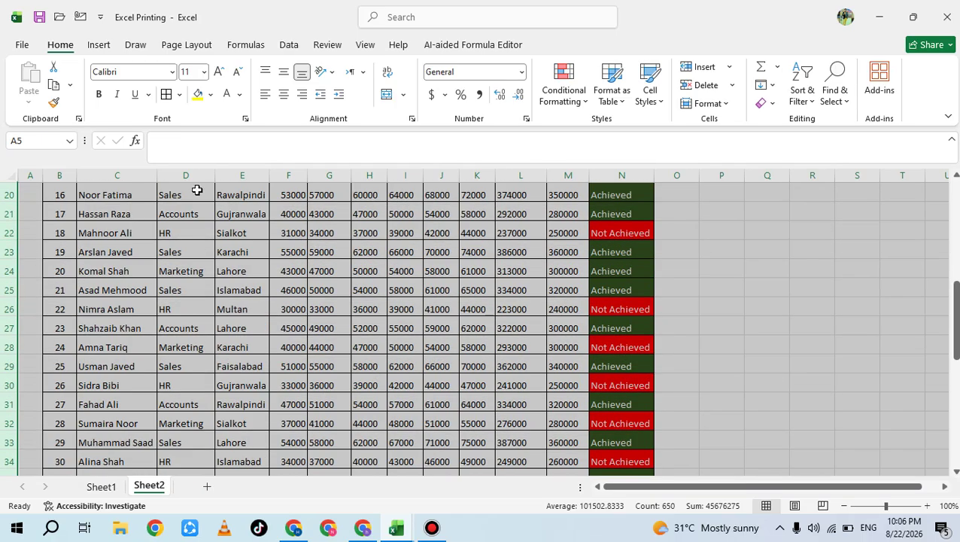
# - Vertically middle-align the contents of rows 5 to 54 and check the page in the print preview
pyautogui.scroll(7, 302, 254)
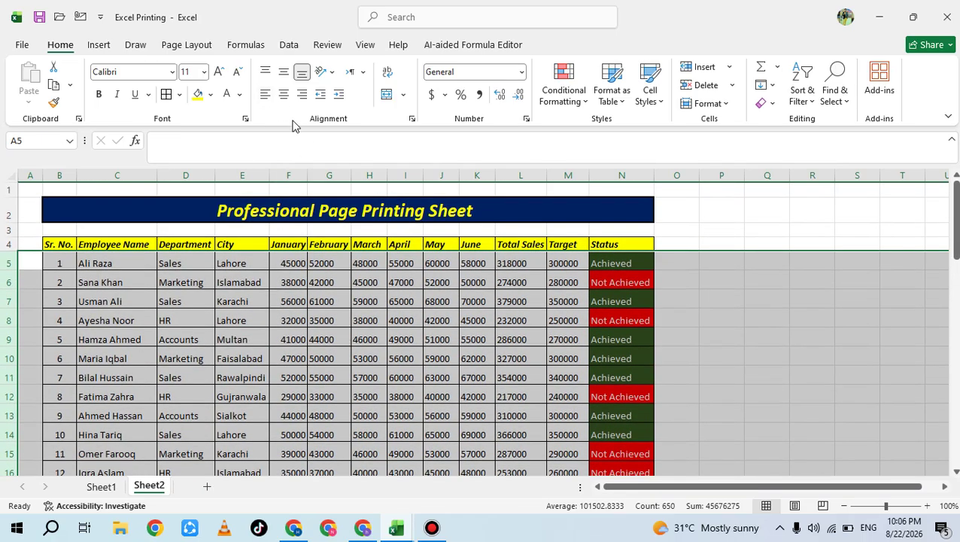
pyautogui.click(284, 71)
pyautogui.scroll(-12, 354, 354)
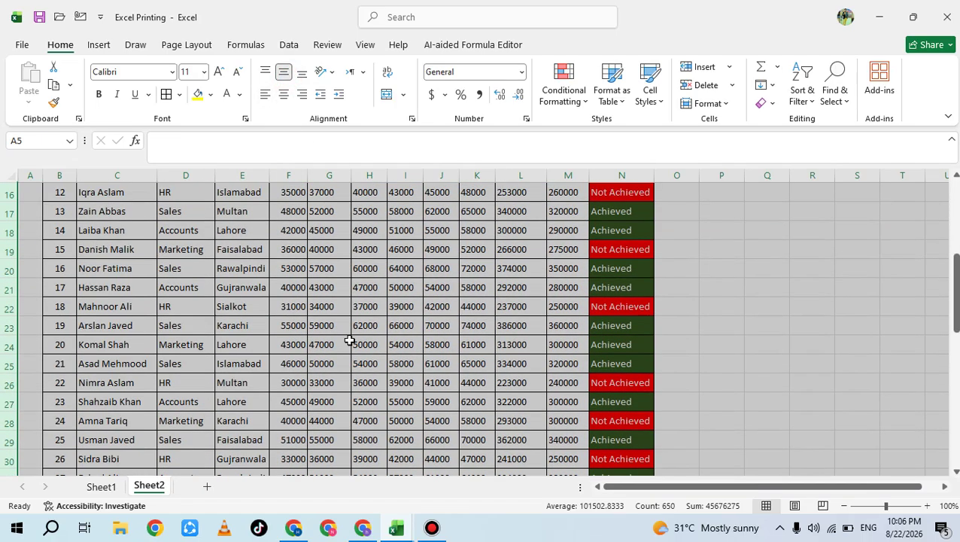
pyautogui.scroll(-5, 332, 323)
pyautogui.scroll(1, 386, 334)
pyautogui.click(384, 333)
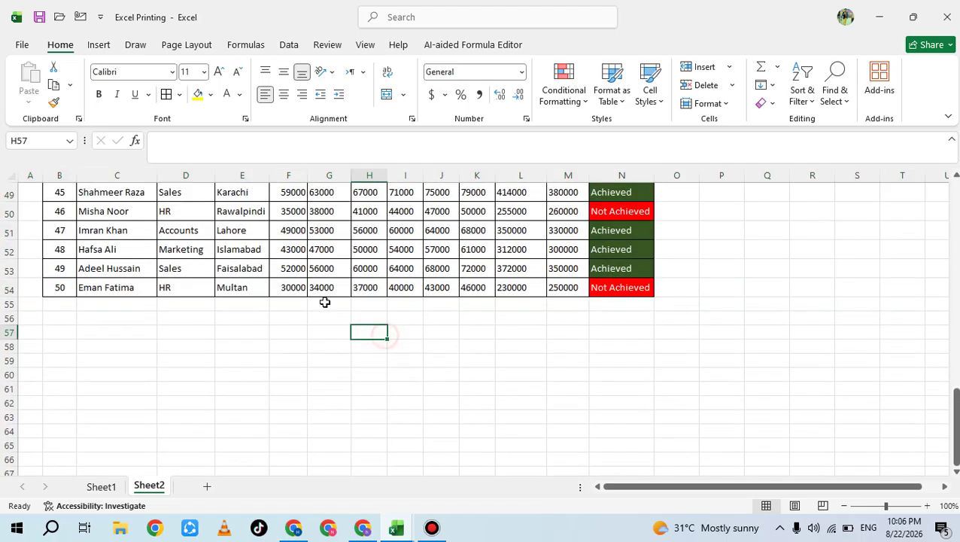
pyautogui.scroll(3, 324, 301)
pyautogui.hotkey('ctrl', 'p')
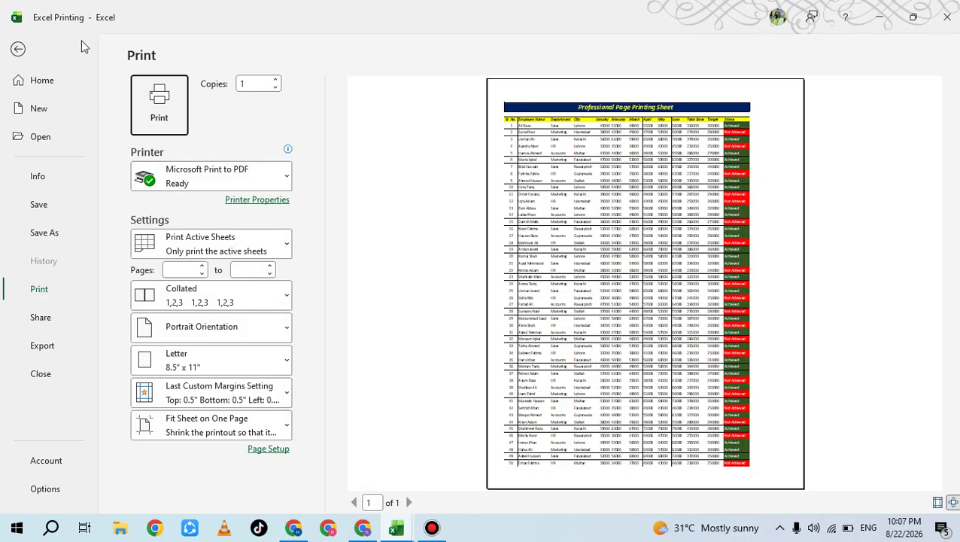
pyautogui.click(18, 49)
# - Widen columns B to N to one equal width and check how the table fills the page in the print preview
pyautogui.scroll(7, 440, 264)
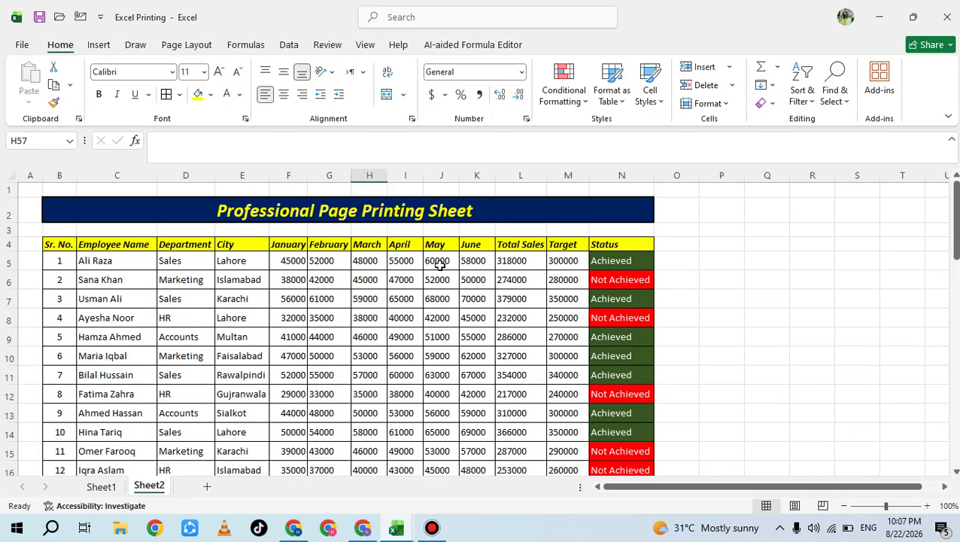
pyautogui.moveTo(622, 178); pyautogui.dragTo(68, 179)
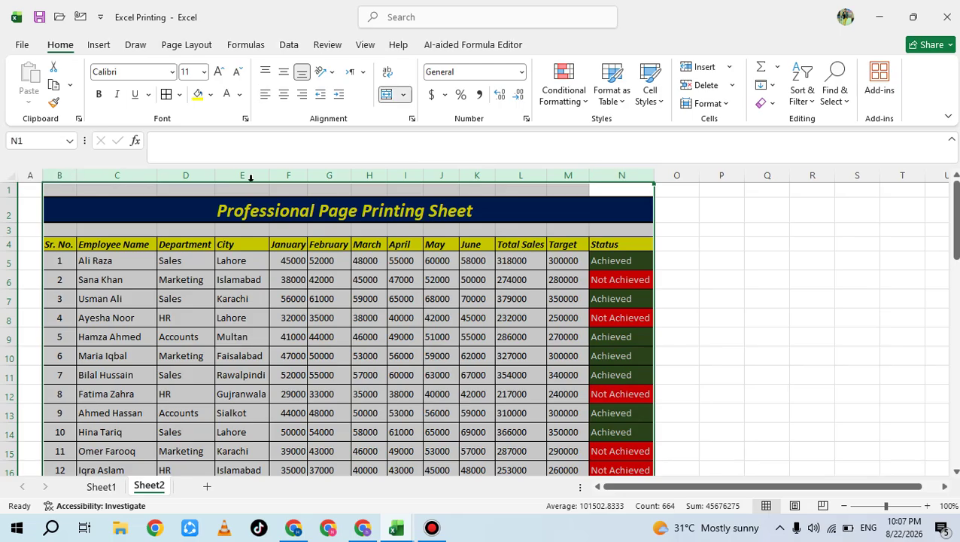
pyautogui.moveTo(584, 175); pyautogui.dragTo(580, 175)
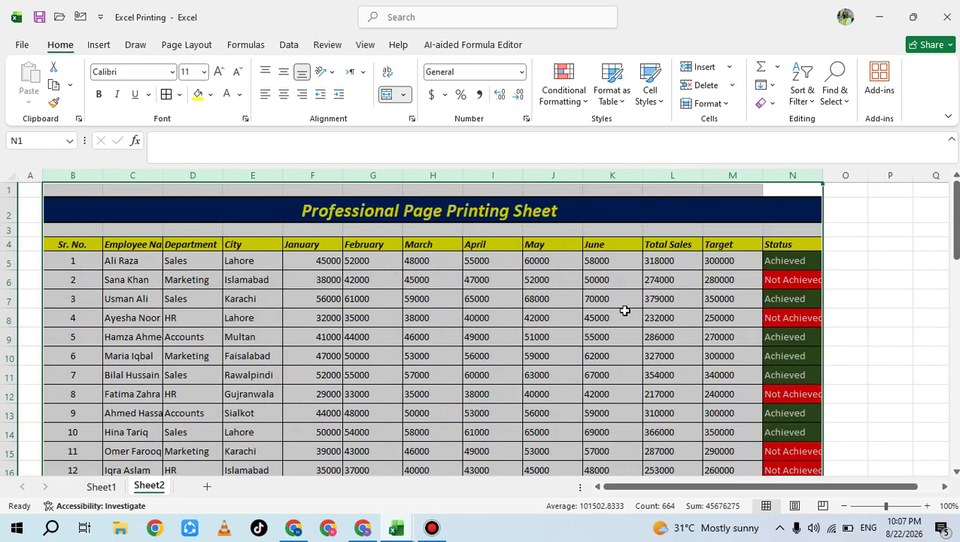
pyautogui.hotkey('ctrl', 'p')
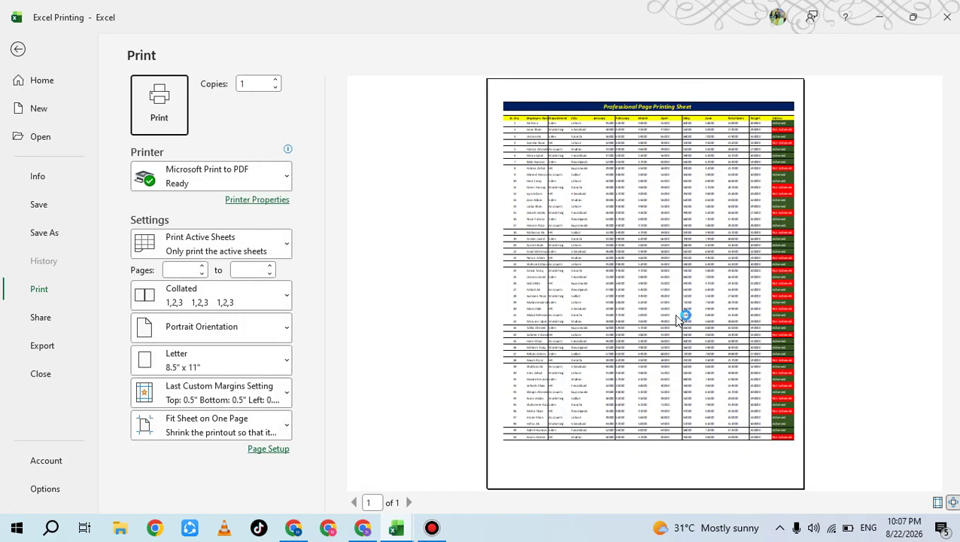
pyautogui.click(15, 50)
# - Increase the height of rows 5 to 54 further and reduce it slightly after checking the print preview
pyautogui.scroll(-18, 201, 304)
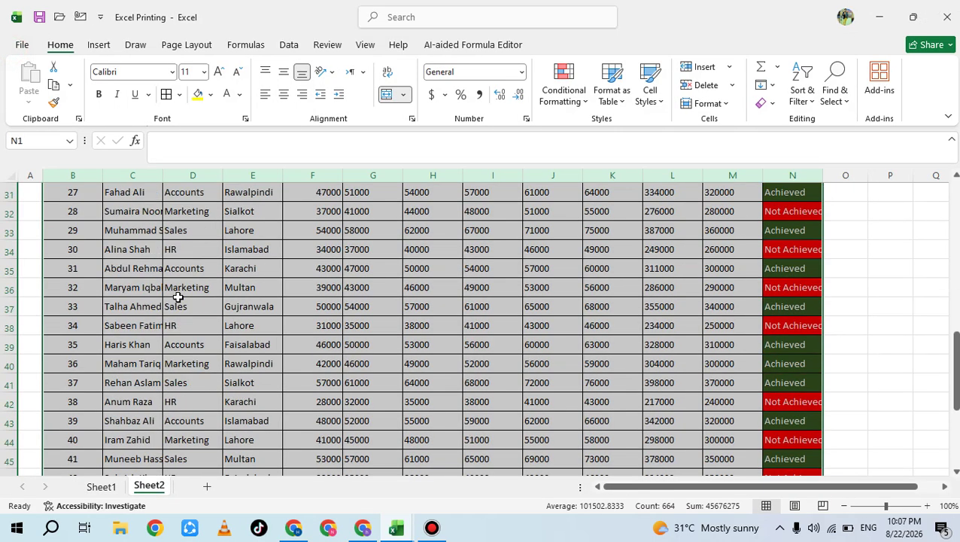
pyautogui.scroll(18, 264, 343)
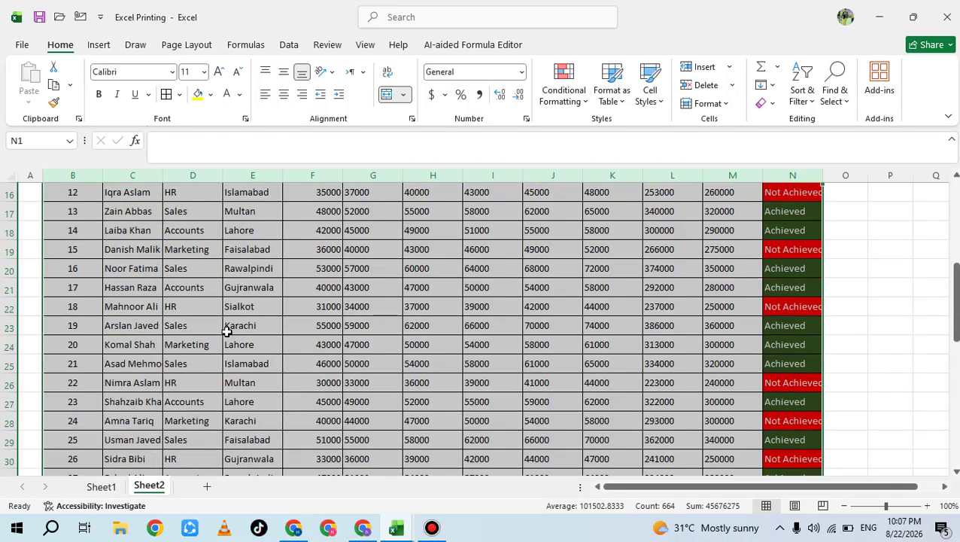
pyautogui.click(235, 336)
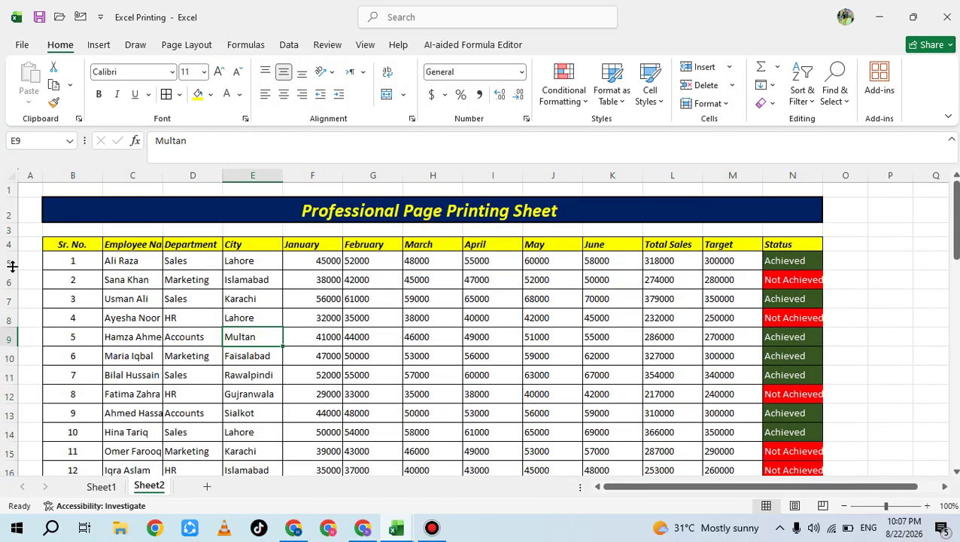
pyautogui.moveTo(12, 265); pyautogui.dragTo(3, 424)
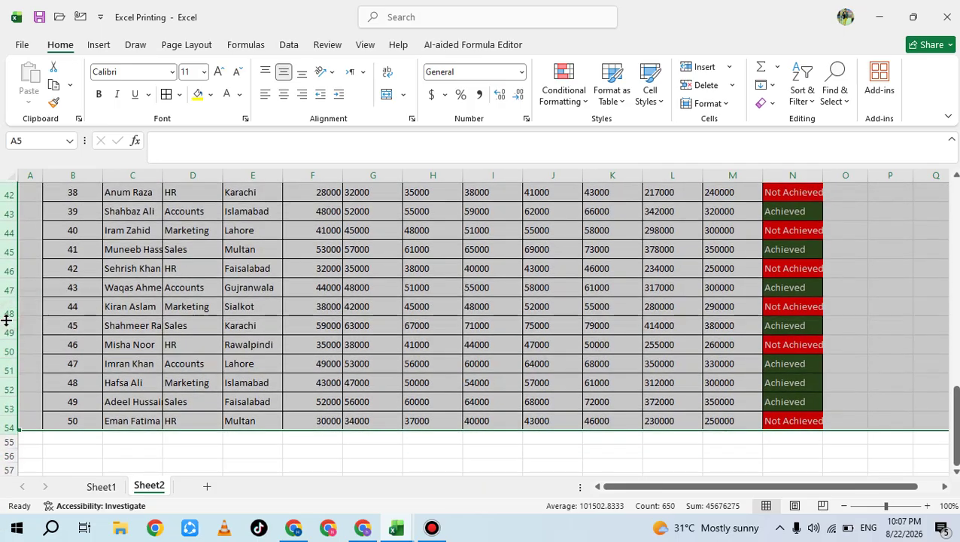
pyautogui.moveTo(6, 319); pyautogui.dragTo(8, 325)
pyautogui.hotkey('ctrl', 'p')
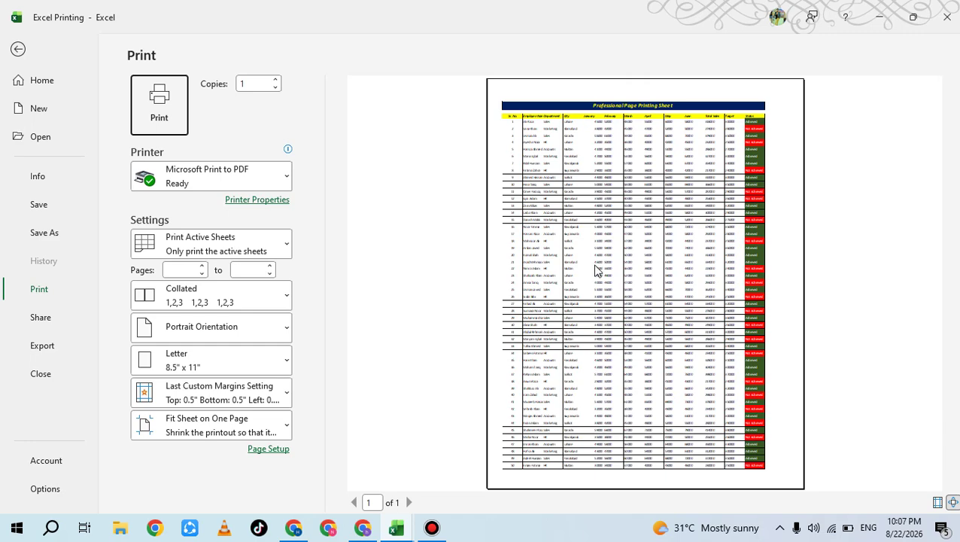
pyautogui.click(18, 51)
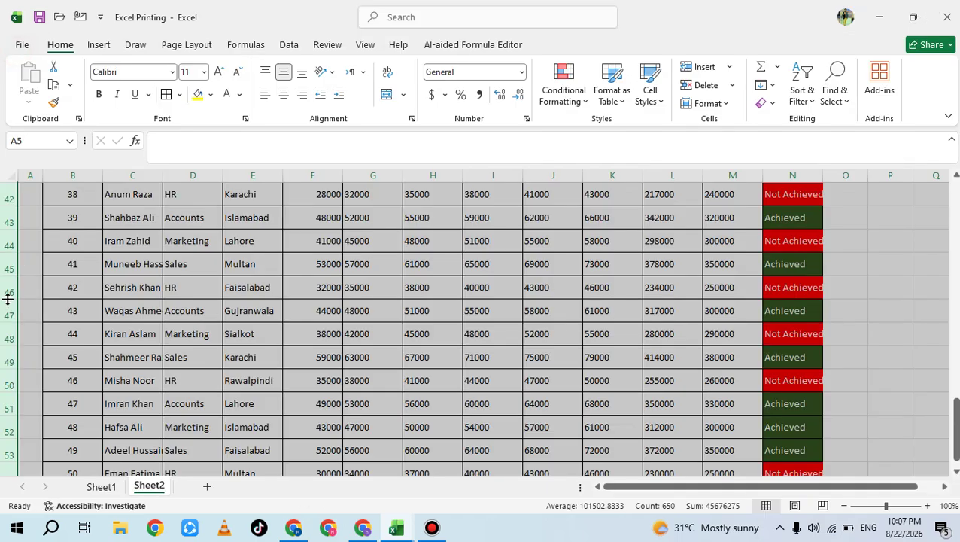
pyautogui.moveTo(4, 297); pyautogui.dragTo(4, 292)
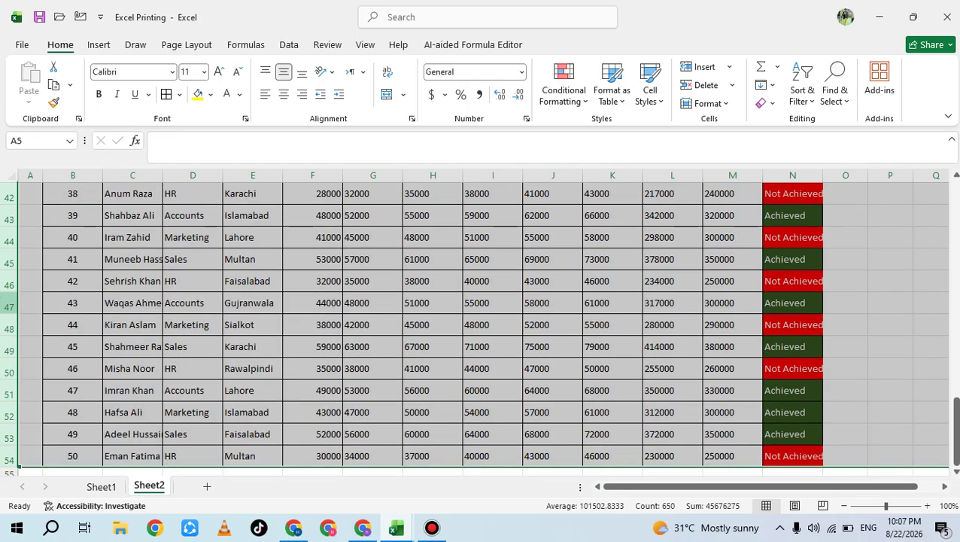
# - Set the left page margin to 0.45 inches in the custom margins of the print settings
pyautogui.hotkey('ctrl', 'p')
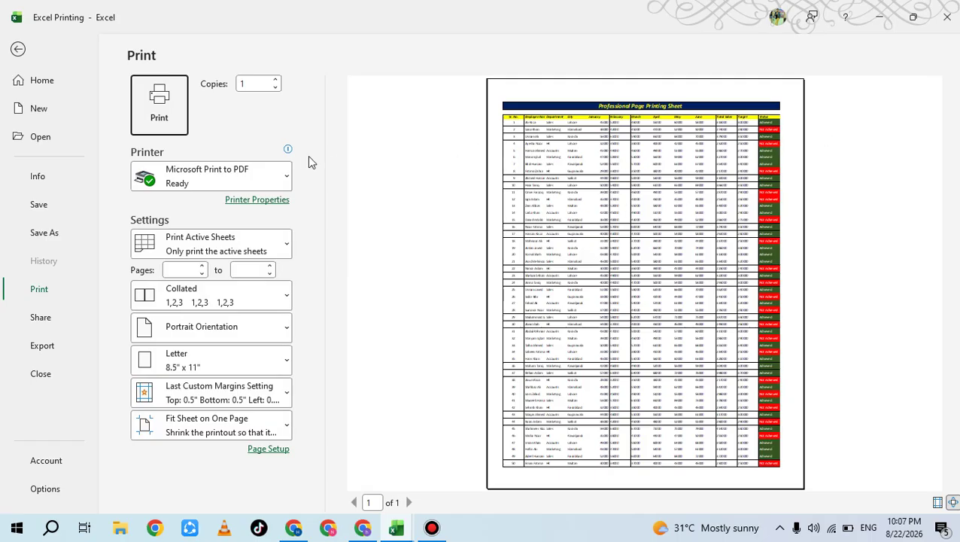
pyautogui.click(177, 435)
pyautogui.click(197, 399)
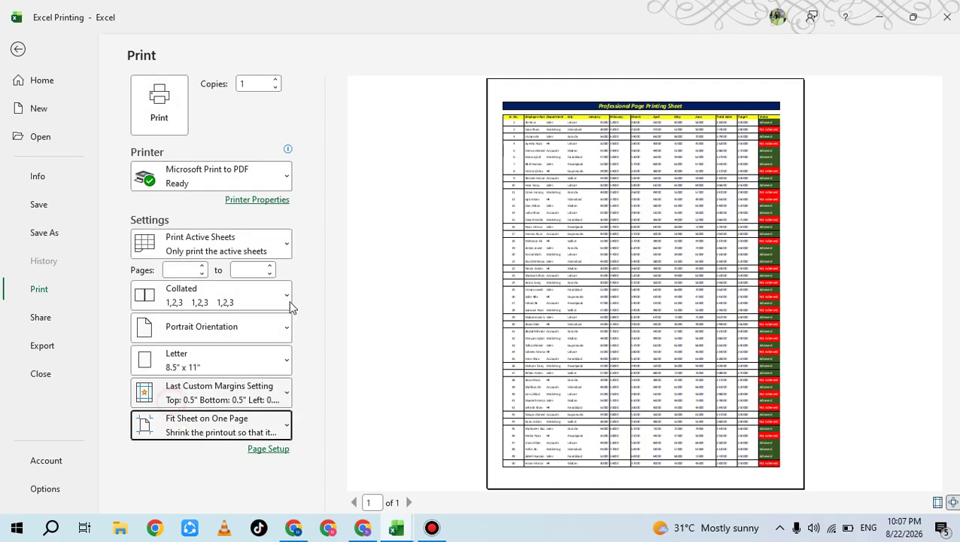
pyautogui.click(203, 80)
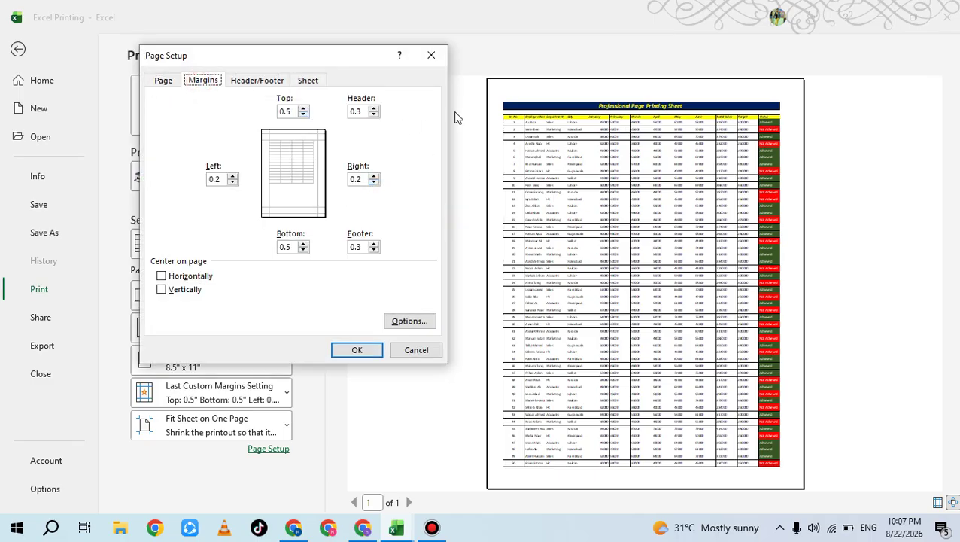
pyautogui.click(232, 176)
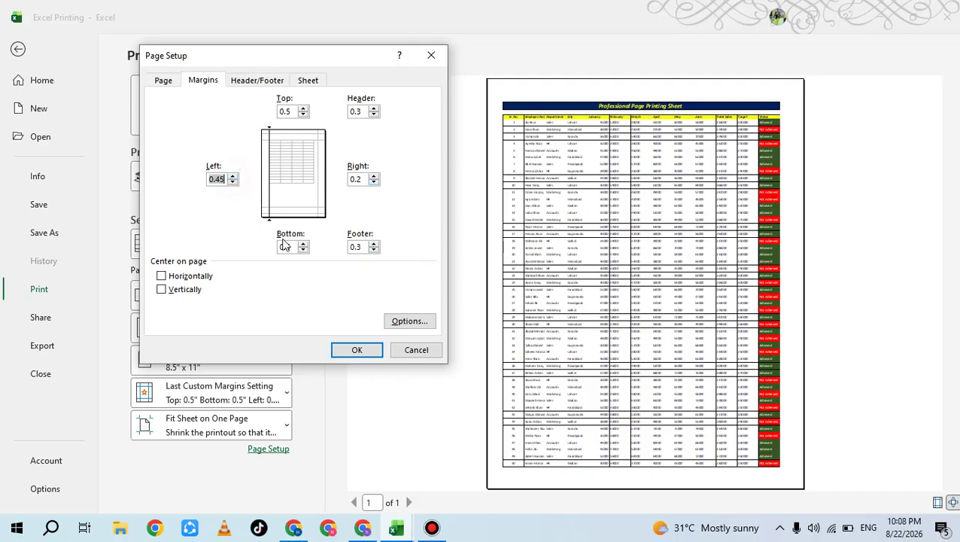
pyautogui.click(357, 350)
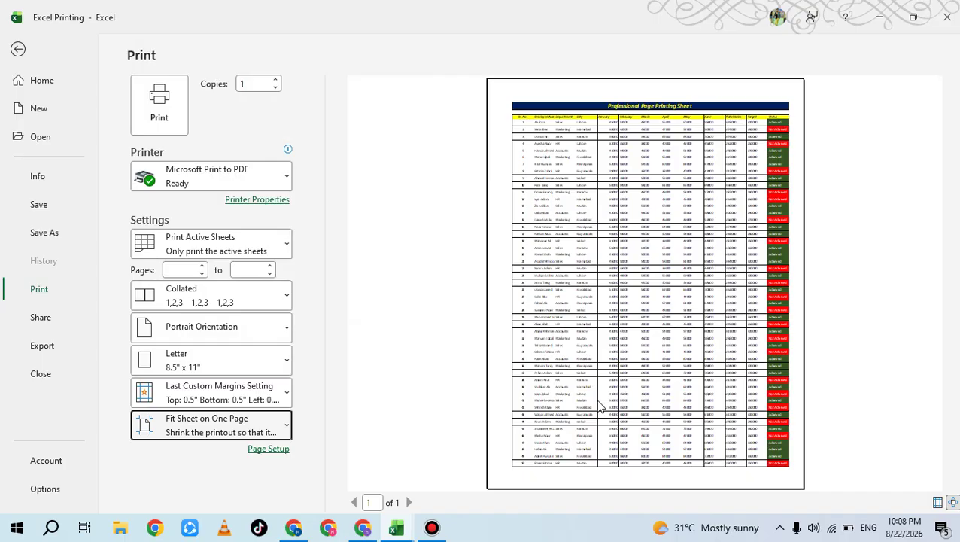
# - Export the sheet as a PDF named Excel Printing to the Downloads folder and open it after publishing
pyautogui.click(60, 350)
pyautogui.click(395, 194)
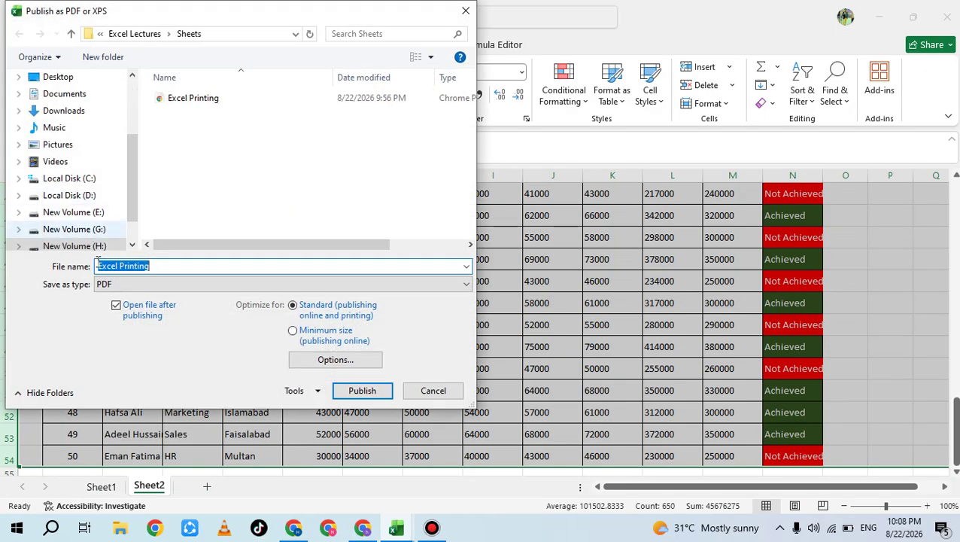
pyautogui.click(61, 113)
pyautogui.click(340, 392)
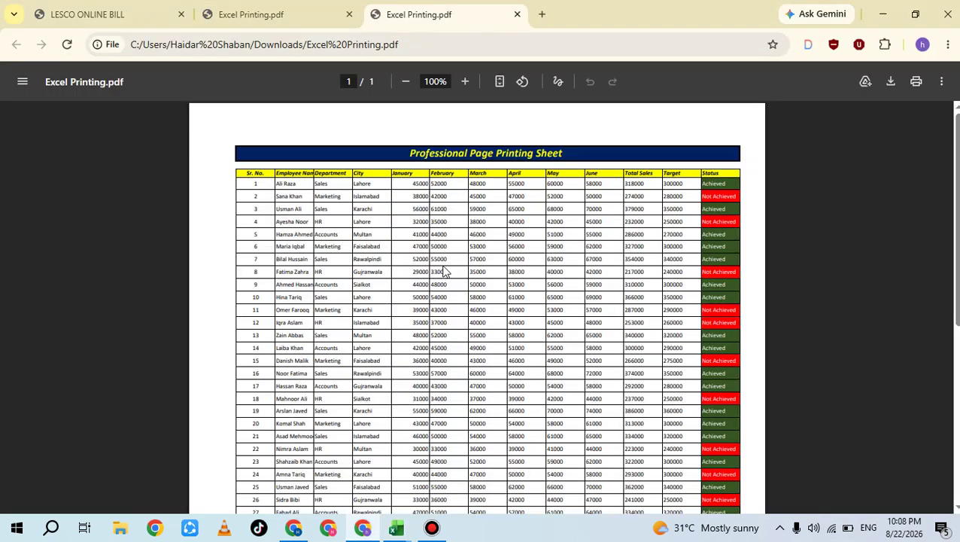
# - Examine the exported PDF from top to bottom and compare its layout with the earlier Excel Printing PDF in the Sheets folder
pyautogui.scroll(-5, 587, 258)
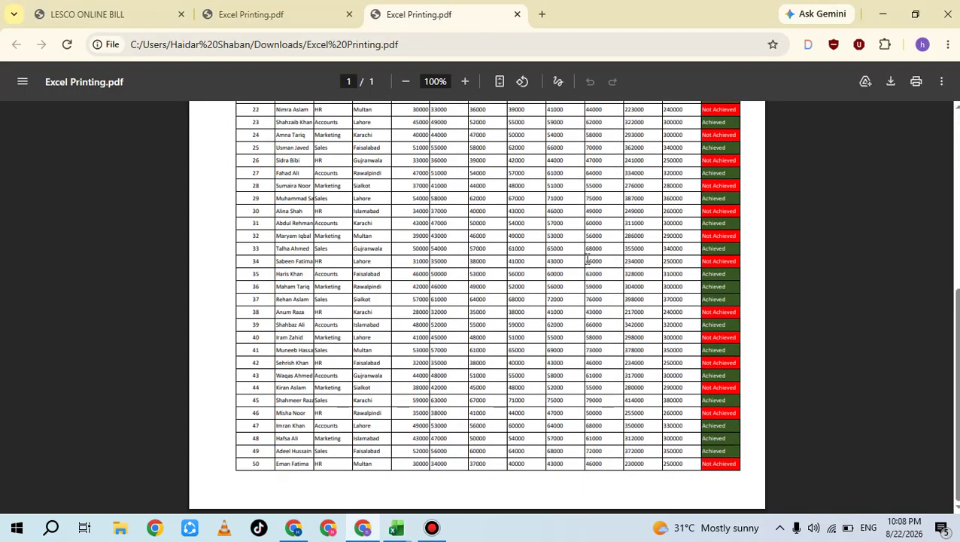
pyautogui.scroll(5, 587, 259)
pyautogui.scroll(6, 587, 258)
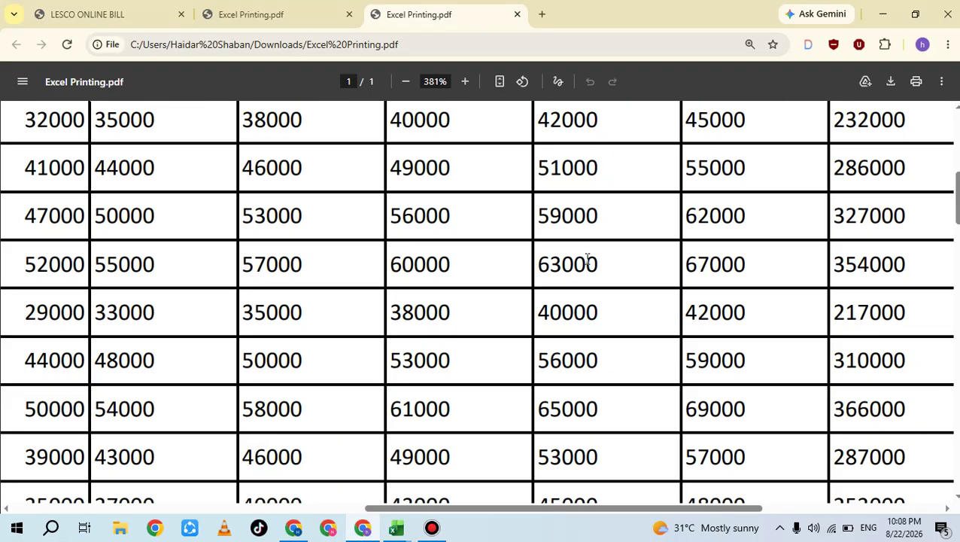
pyautogui.scroll(-5, 594, 263)
pyautogui.scroll(2, 603, 270)
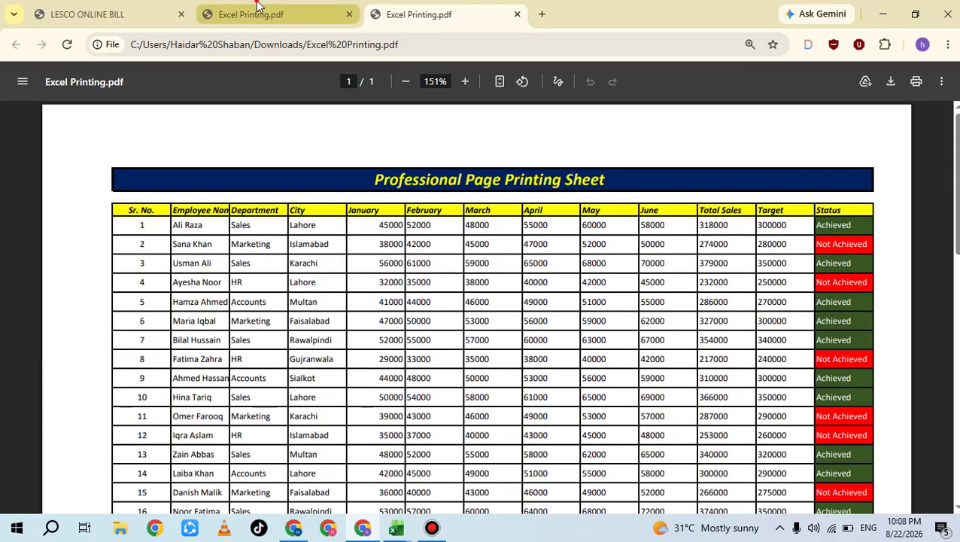
pyautogui.click(256, 9)
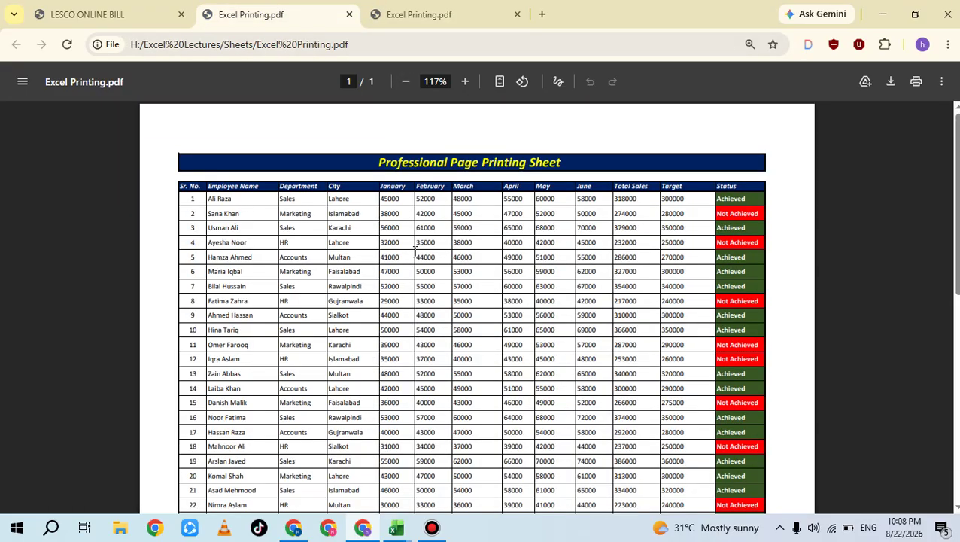
pyautogui.scroll(-6, 418, 298)
pyautogui.scroll(6, 419, 298)
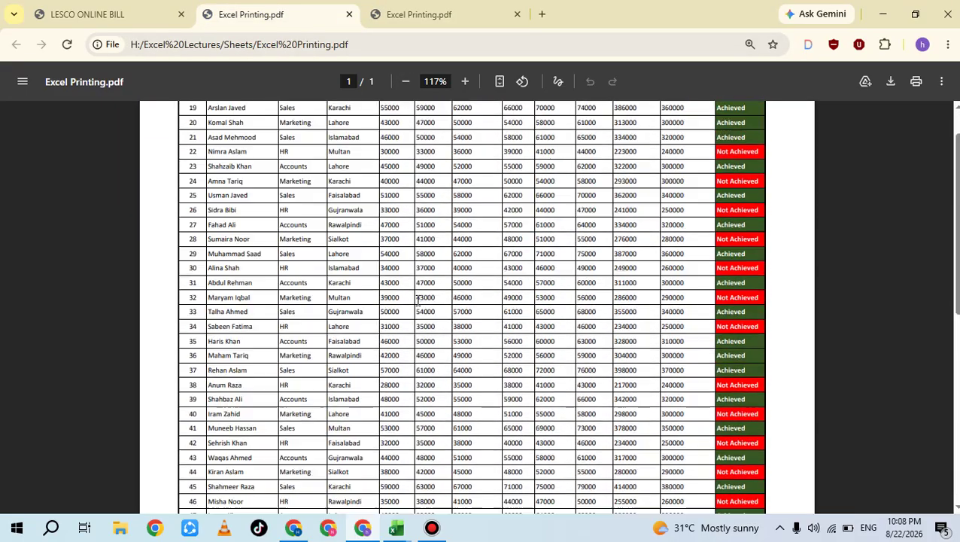
pyautogui.click(463, 9)
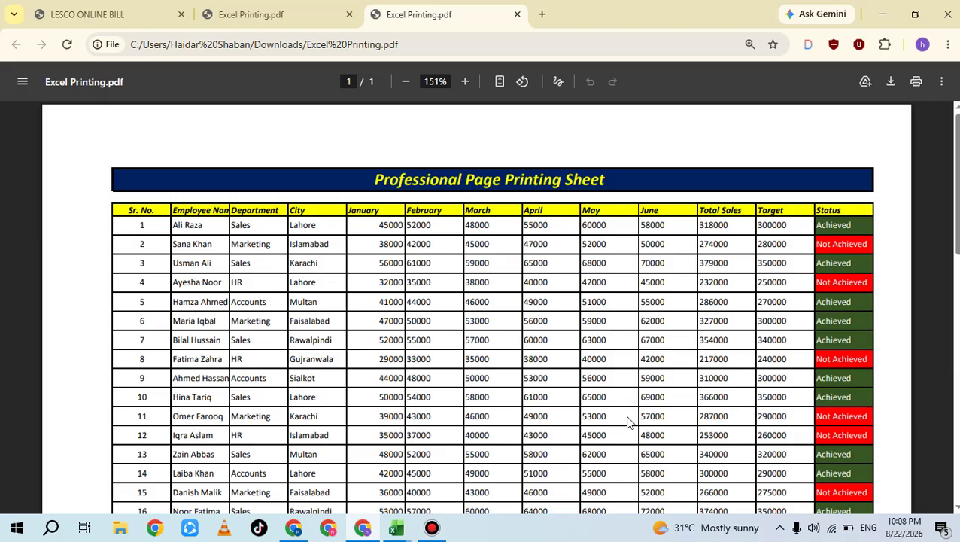
pyautogui.scroll(-5, 629, 422)
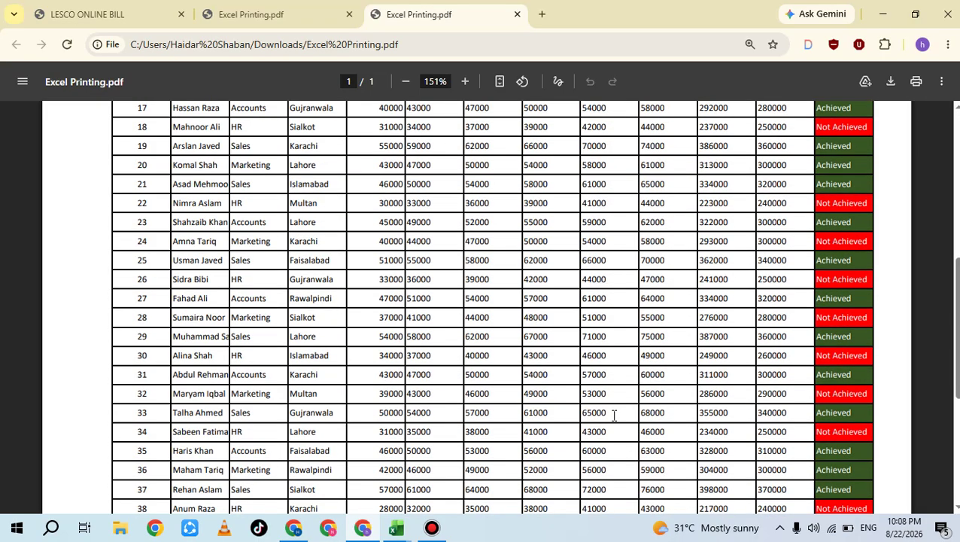
pyautogui.scroll(-5, 514, 482)
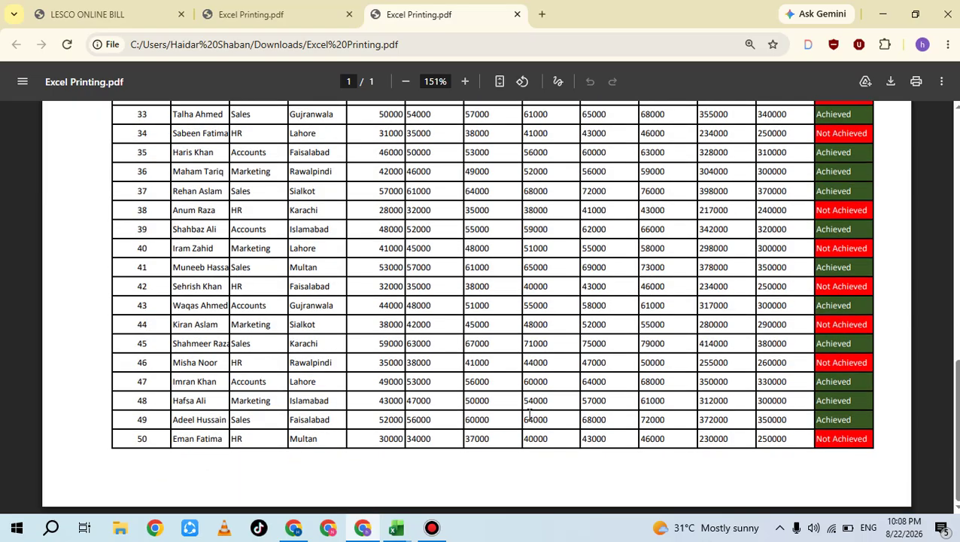
pyautogui.scroll(10, 504, 338)
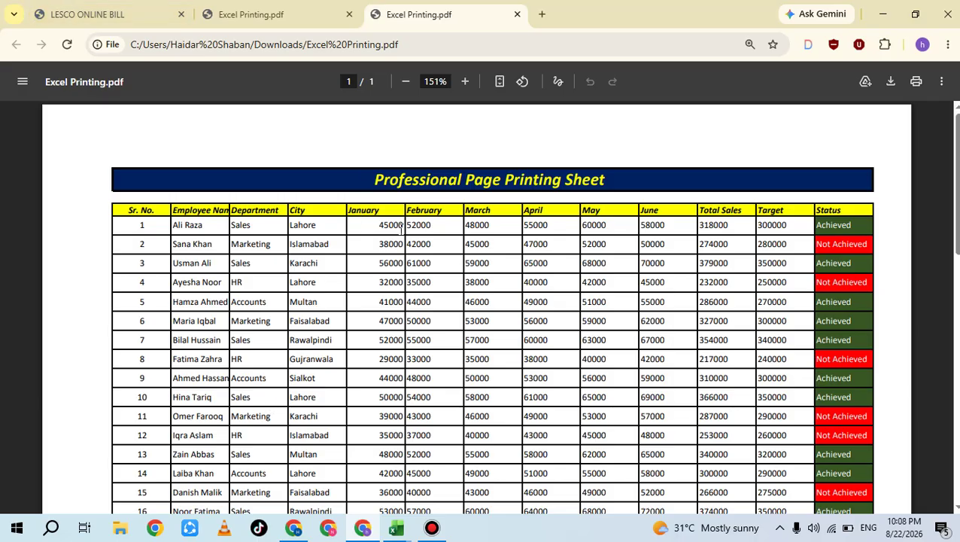
# - Switch back to the Excel Printing workbook in Excel and replace the row selection with cell J9
pyautogui.moveTo(396, 514)
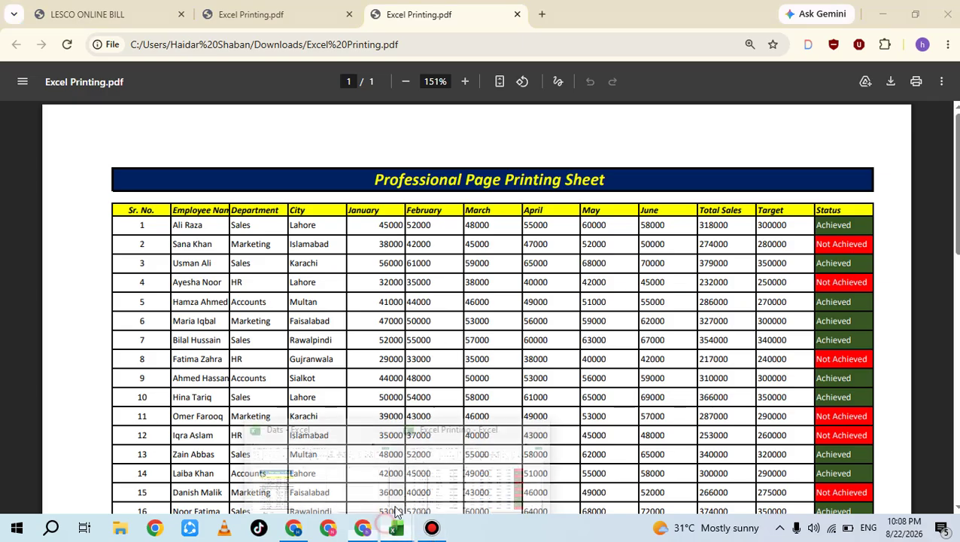
pyautogui.click(439, 458)
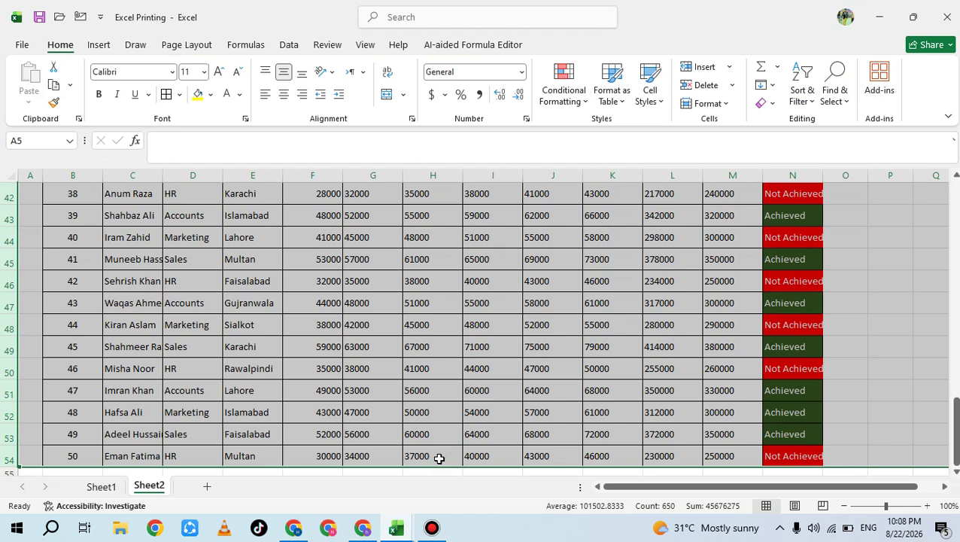
pyautogui.scroll(13, 550, 357)
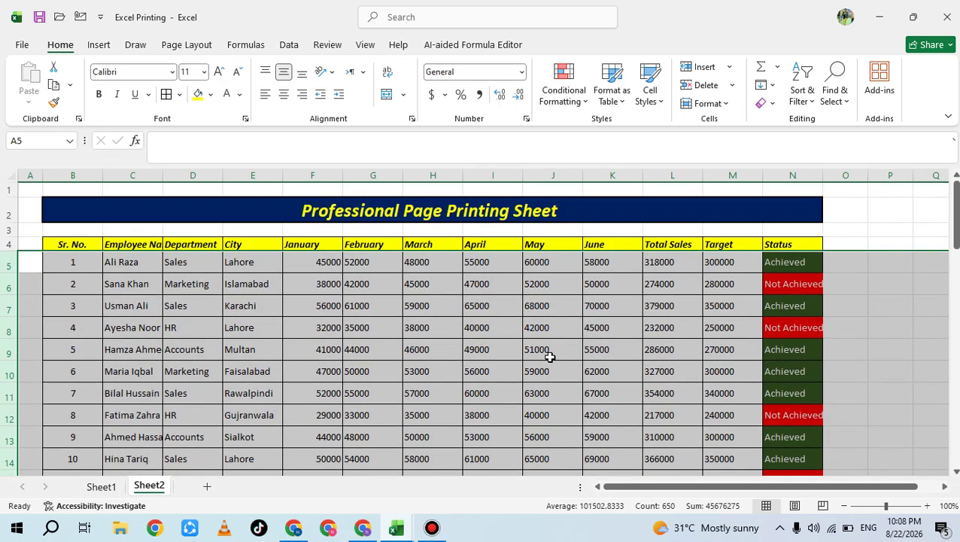
pyautogui.click(551, 357)
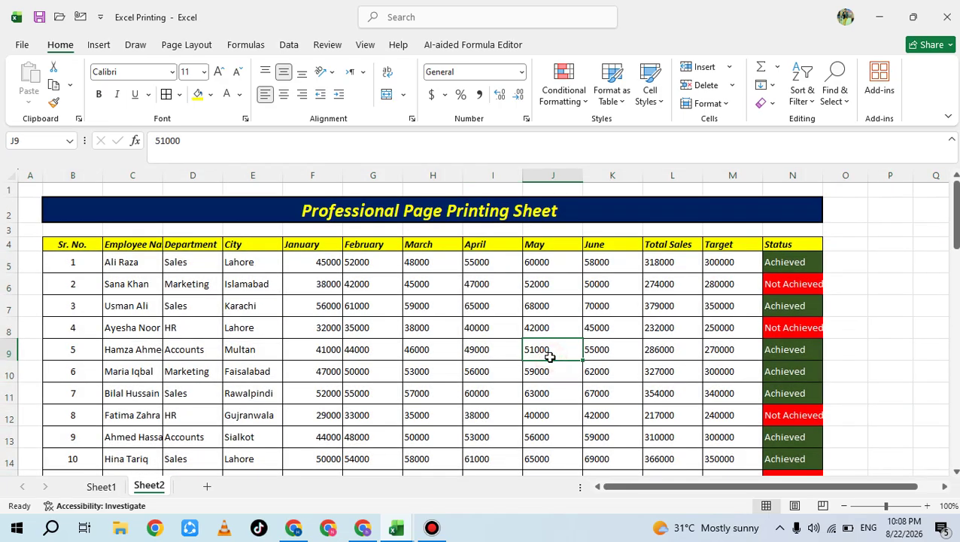